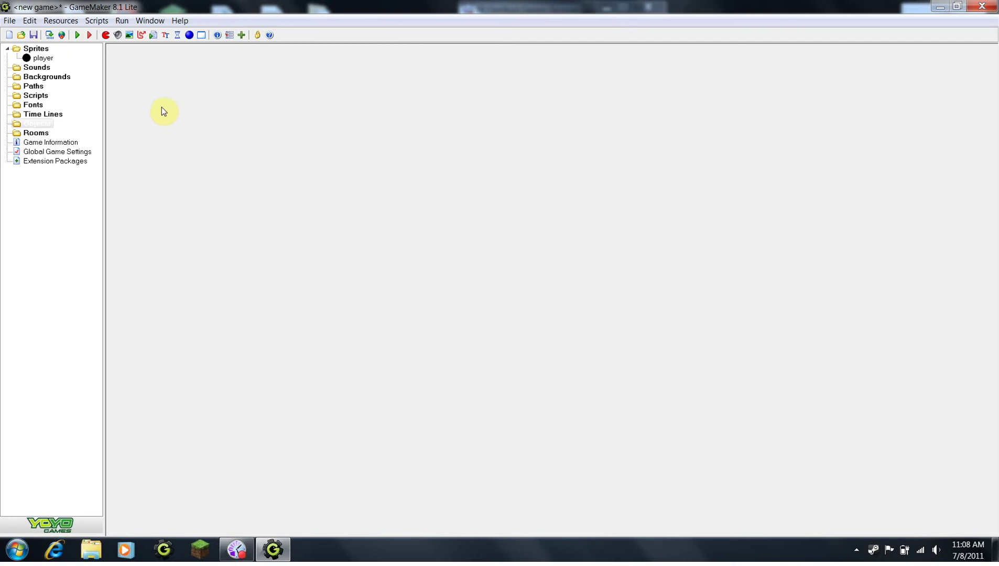
- Create an object named player and assign the player sprite to it
{"action": "left_click", "coordinate": [189, 36]}
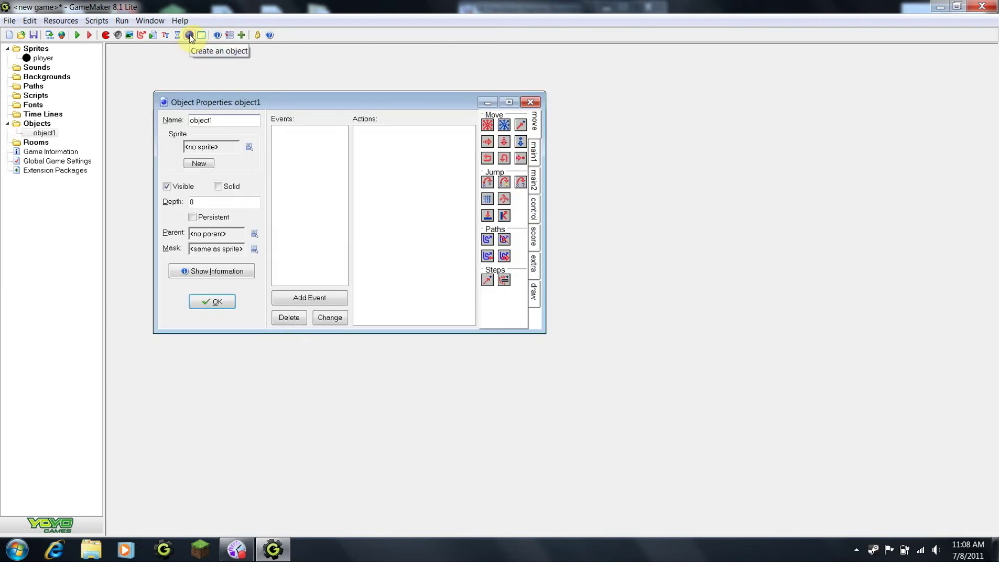
{"action": "left_click_drag", "start_coordinate": [225, 120], "coordinate": [182, 124]}
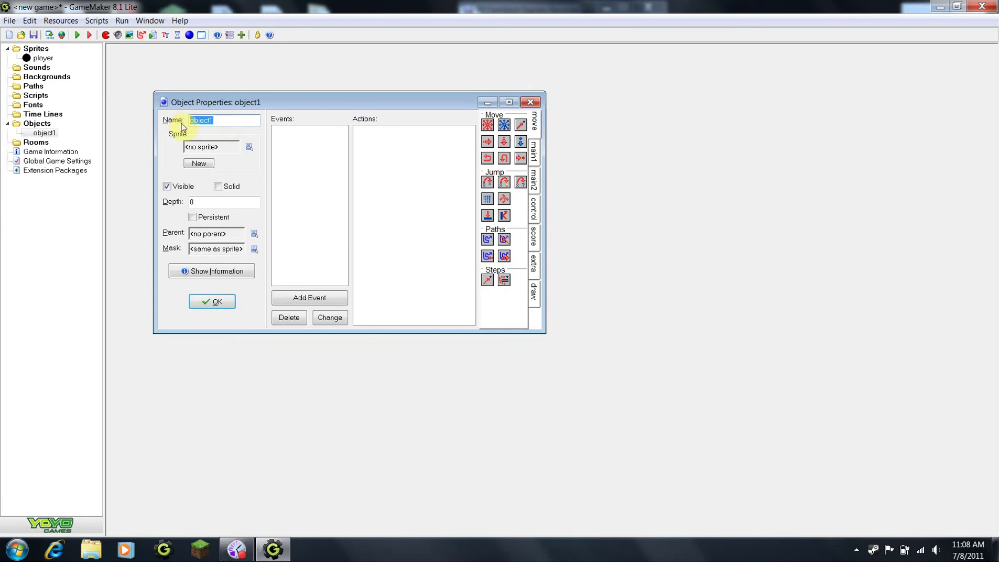
{"action": "type", "text": "player"}
{"action": "left_click", "coordinate": [239, 150]}
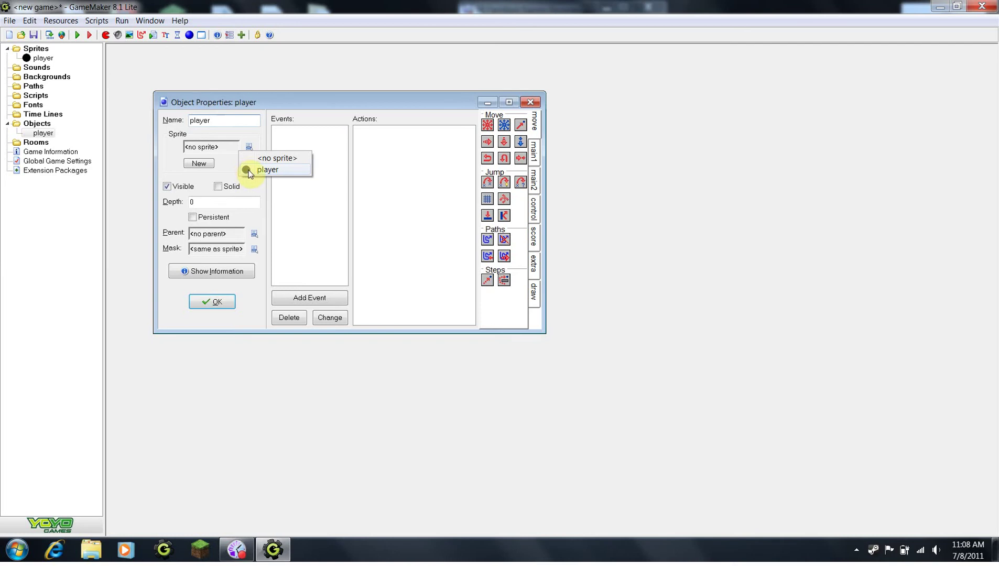
{"action": "left_click", "coordinate": [247, 170]}
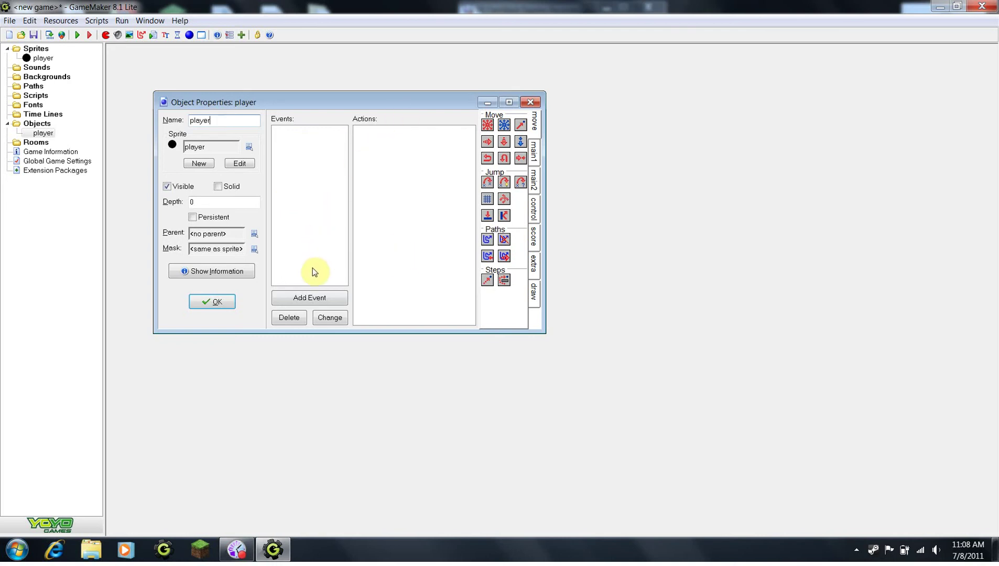
- Add a keyboard <Right> event to the player object with a Move Fixed action heading right at speed 4
{"action": "left_click", "coordinate": [312, 300]}
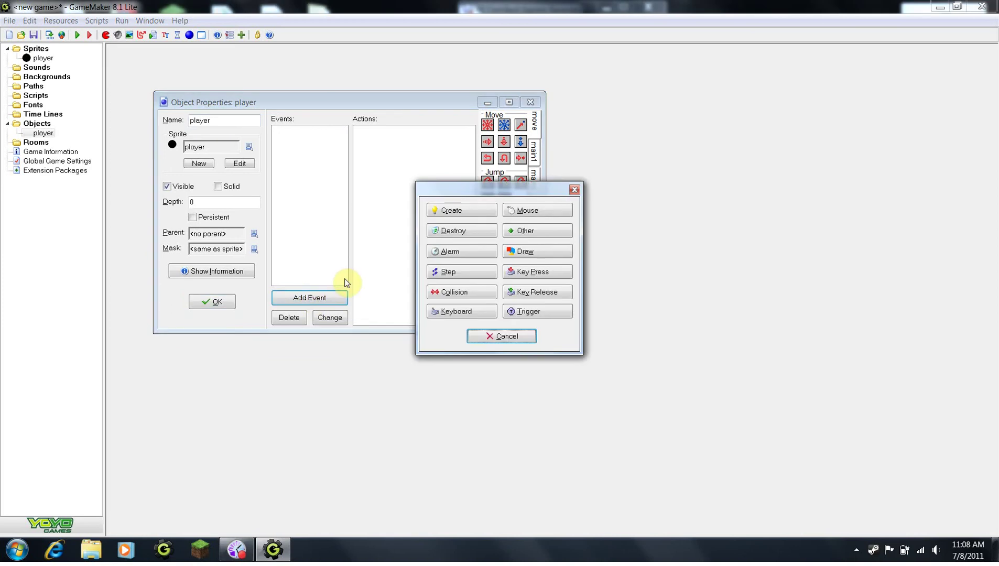
{"action": "left_click", "coordinate": [454, 315]}
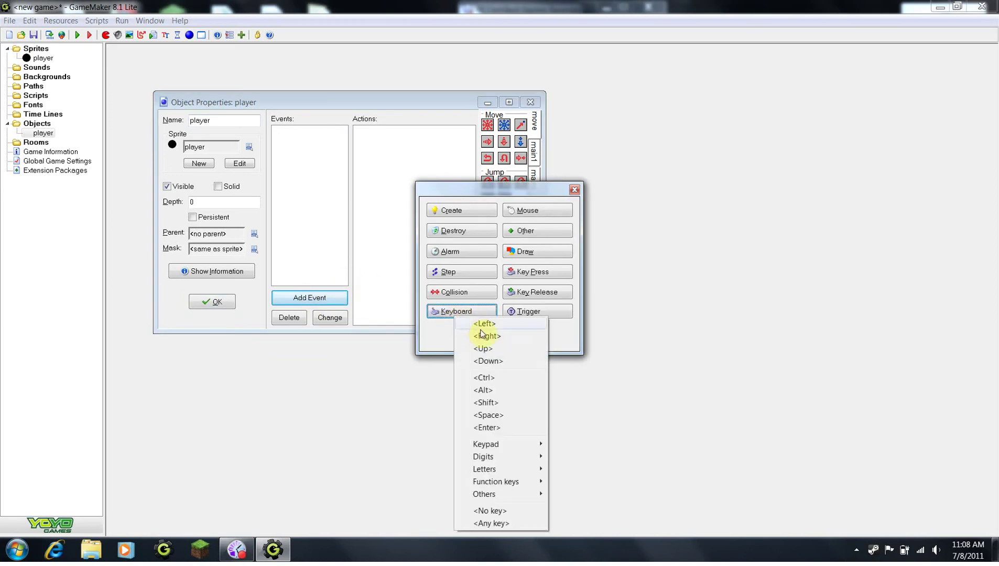
{"action": "left_click", "coordinate": [479, 337]}
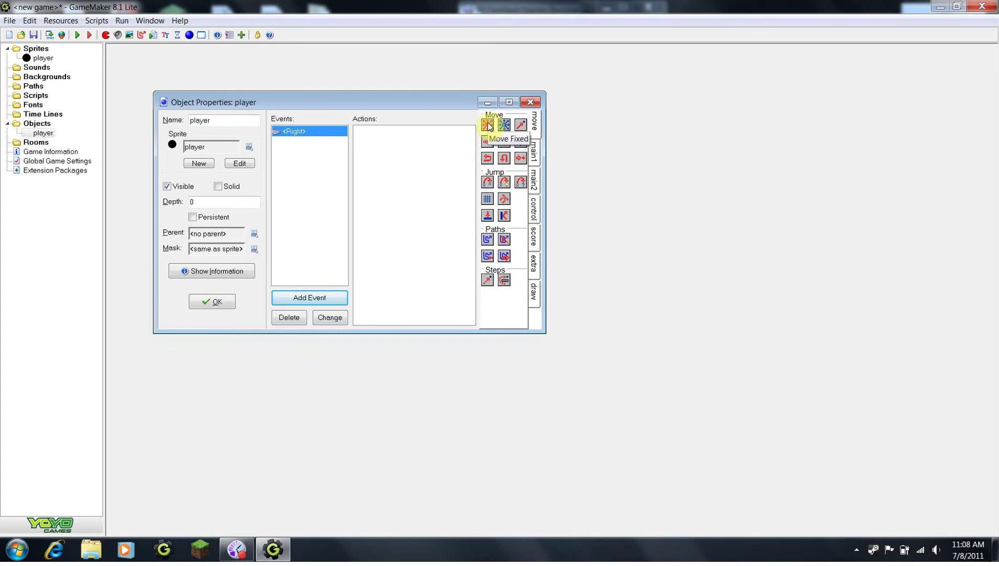
{"action": "left_click_drag", "start_coordinate": [488, 126], "coordinate": [373, 150]}
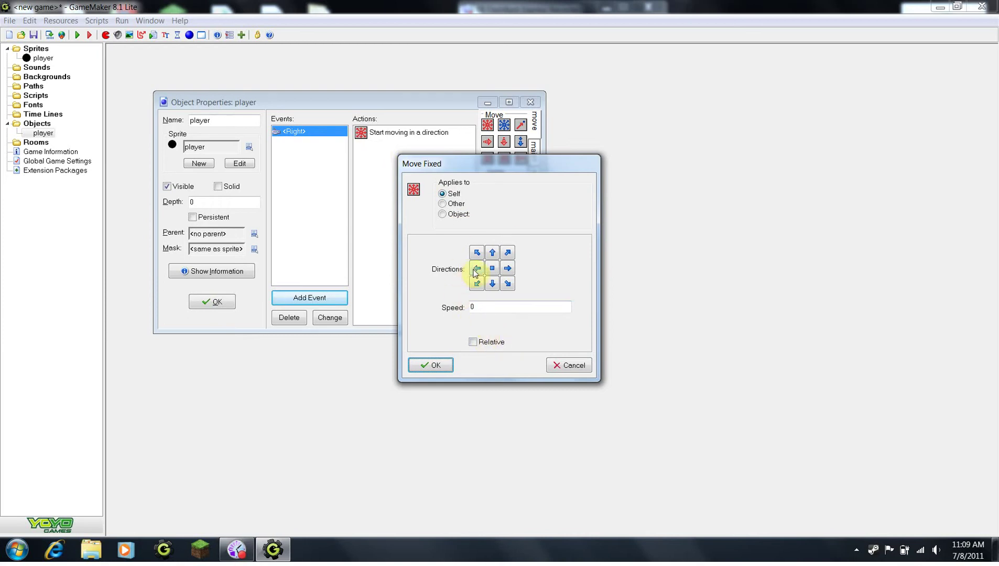
{"action": "left_click", "coordinate": [507, 268]}
{"action": "double_click", "coordinate": [504, 305]}
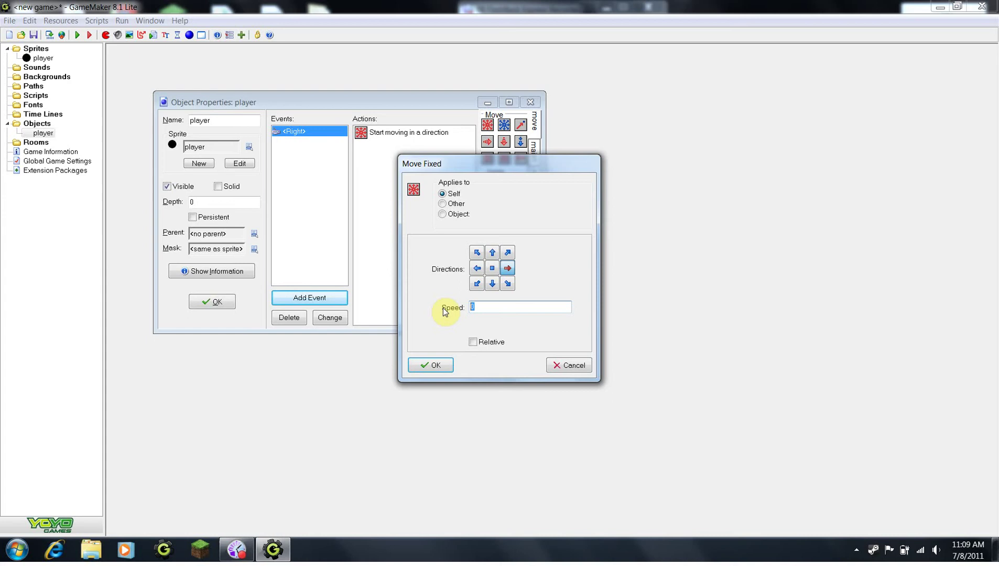
{"action": "type", "text": "4"}
{"action": "left_click", "coordinate": [432, 363]}
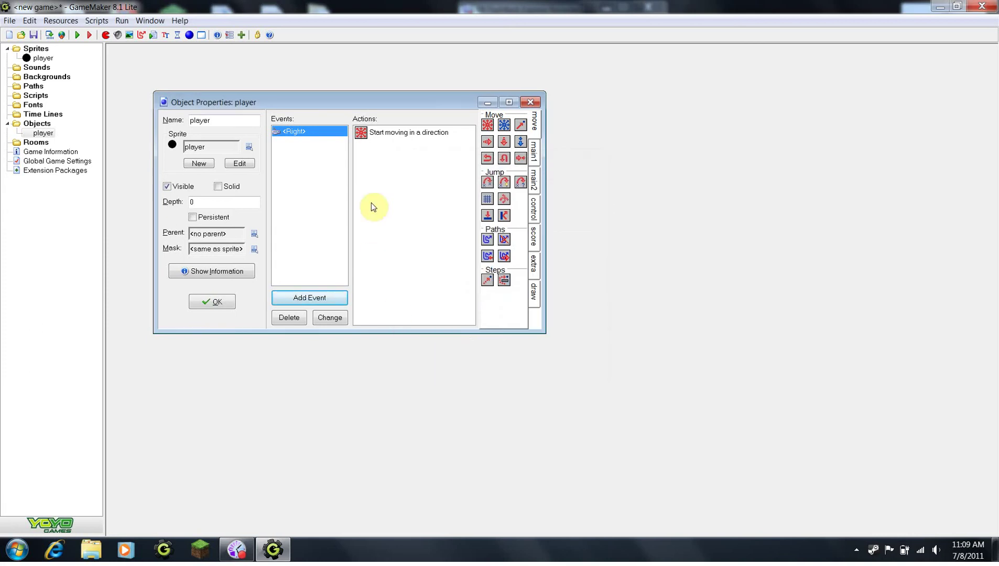
- Add a keyboard <Left> event with a Move Fixed action heading left at speed 4
{"action": "left_click", "coordinate": [319, 301]}
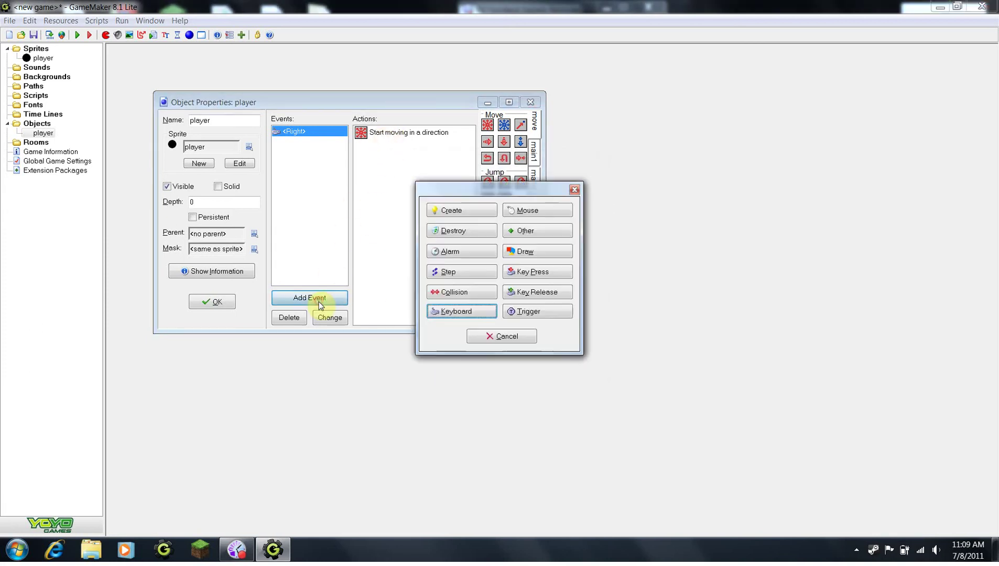
{"action": "left_click", "coordinate": [468, 314]}
{"action": "left_click", "coordinate": [503, 324]}
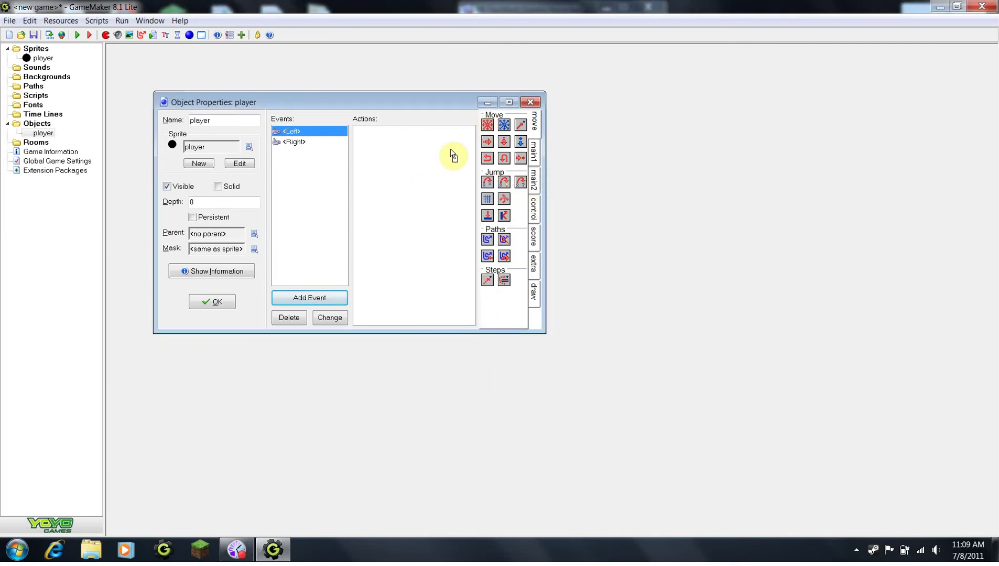
{"action": "left_click_drag", "start_coordinate": [451, 155], "coordinate": [435, 160]}
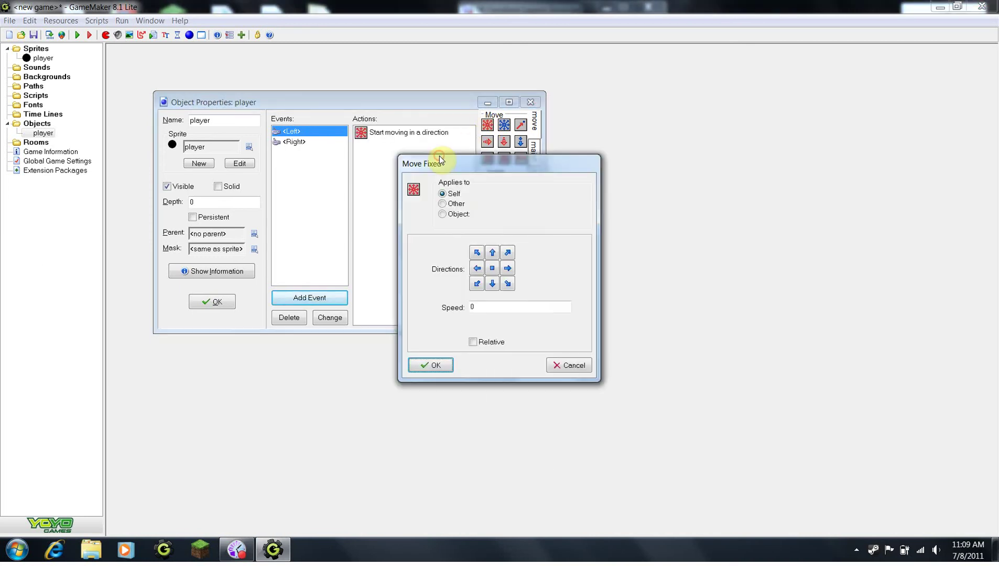
{"action": "left_click", "coordinate": [477, 269]}
{"action": "double_click", "coordinate": [475, 307]}
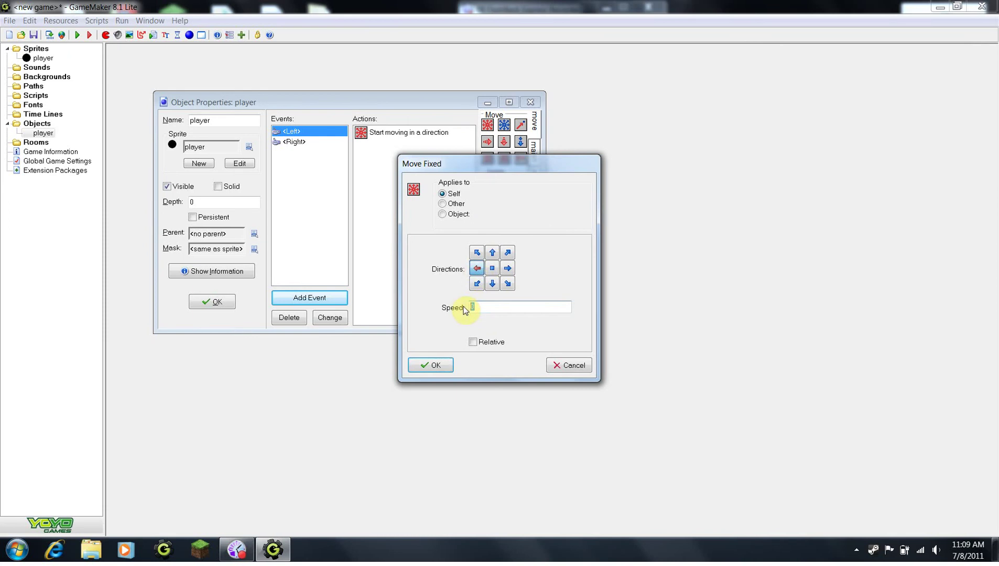
{"action": "type", "text": "4"}
{"action": "left_click", "coordinate": [444, 363]}
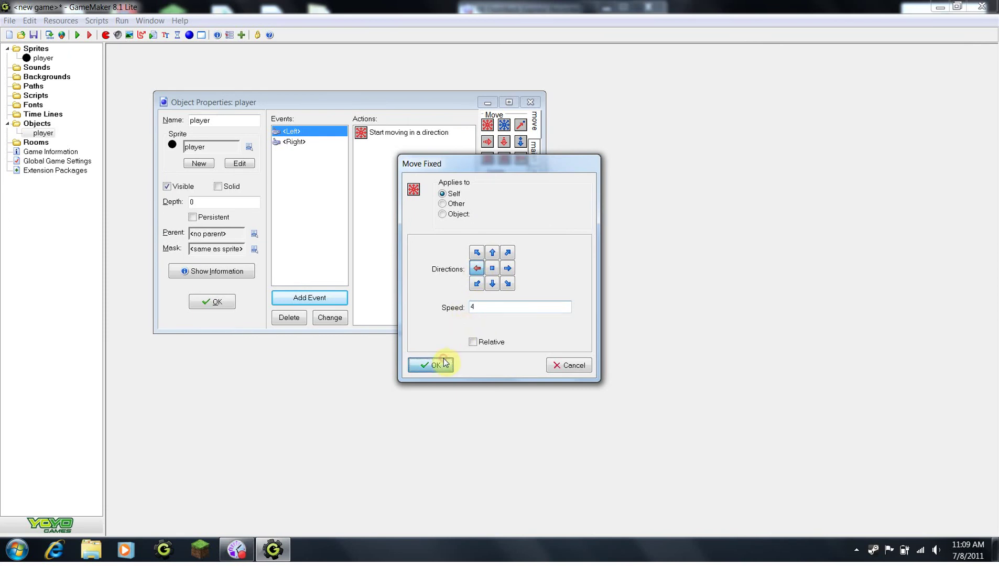
- Add a keyboard <Up> event with a Move Fixed action heading up at speed 4
{"action": "left_click", "coordinate": [325, 298]}
{"action": "left_click", "coordinate": [446, 312]}
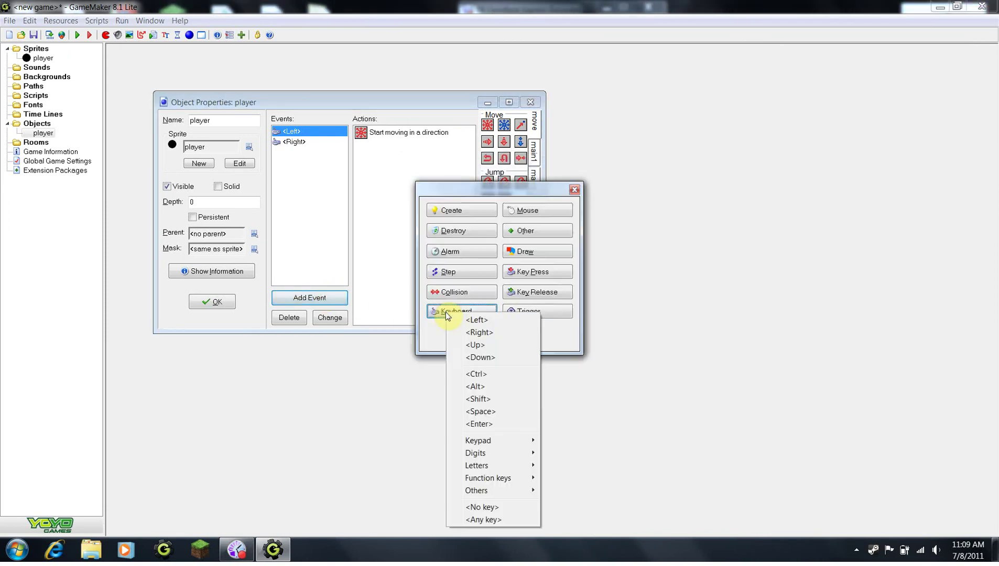
{"action": "left_click", "coordinate": [473, 344]}
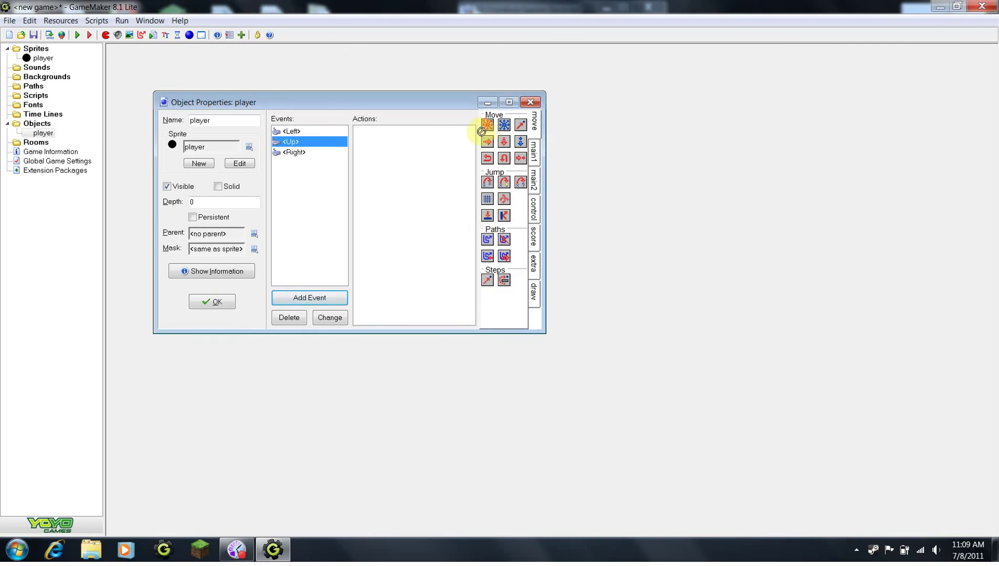
{"action": "left_click_drag", "start_coordinate": [481, 131], "coordinate": [394, 230]}
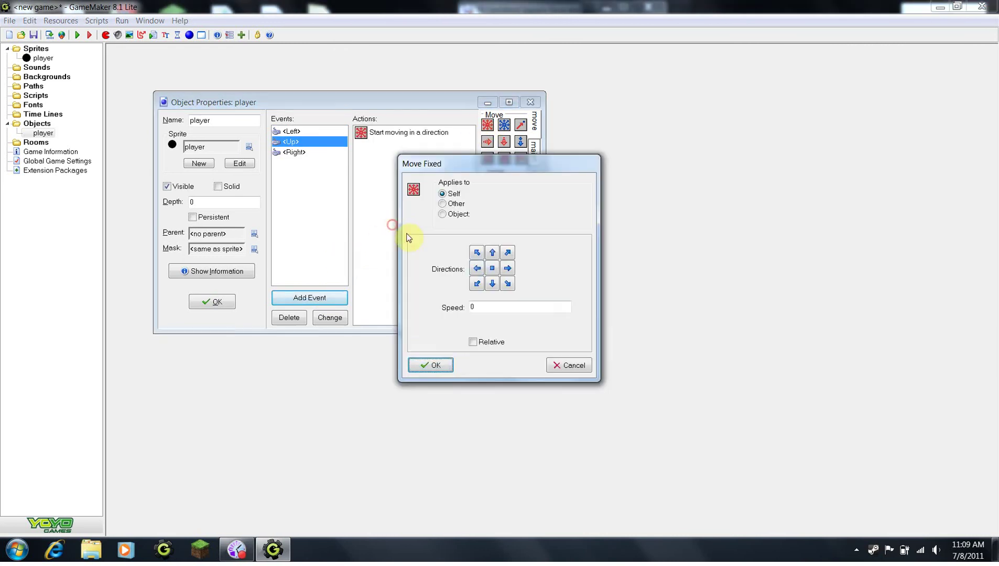
{"action": "left_click", "coordinate": [492, 254]}
{"action": "double_click", "coordinate": [482, 308]}
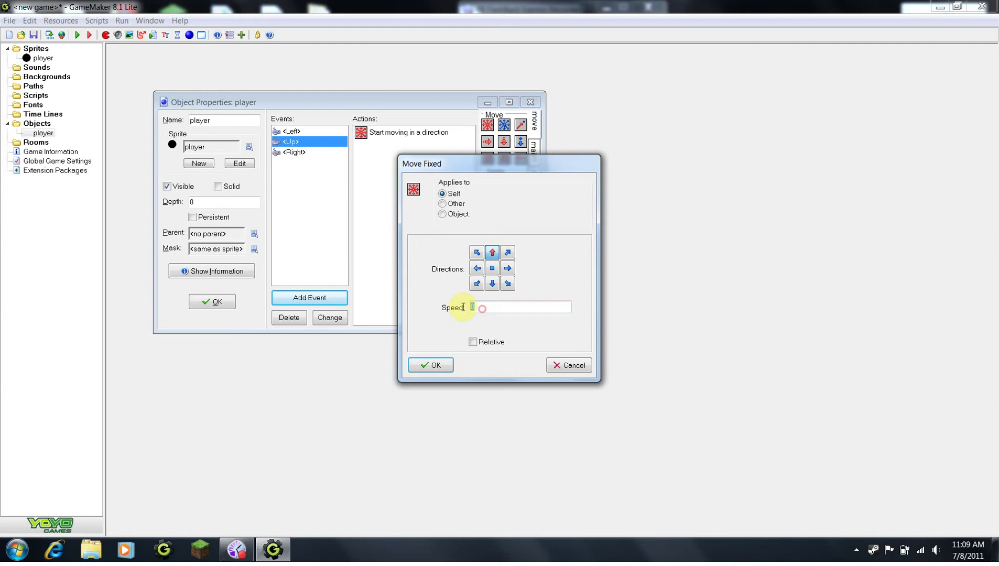
{"action": "type", "text": "4"}
{"action": "left_click", "coordinate": [431, 368]}
- Add a keyboard <Down> event with a Move Fixed action heading down at speed 4
{"action": "left_click", "coordinate": [328, 297]}
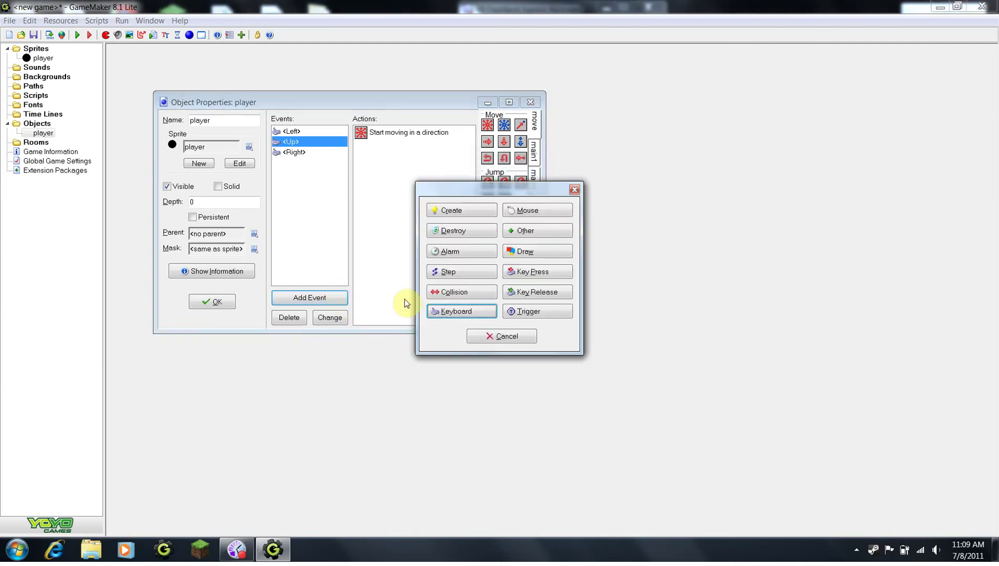
{"action": "left_click", "coordinate": [444, 310]}
{"action": "left_click", "coordinate": [491, 348]}
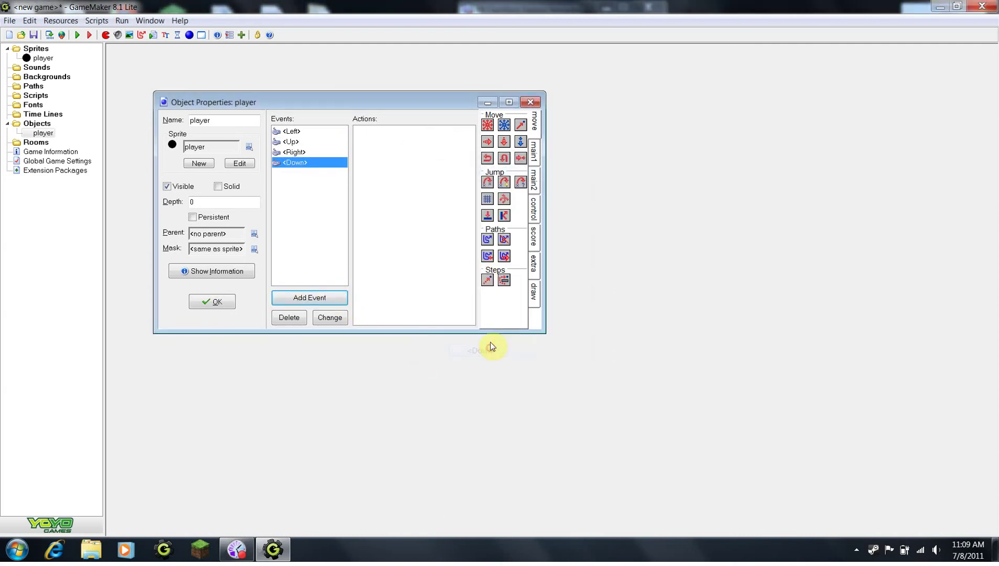
{"action": "left_click_drag", "start_coordinate": [486, 125], "coordinate": [419, 157]}
{"action": "left_click", "coordinate": [492, 283]}
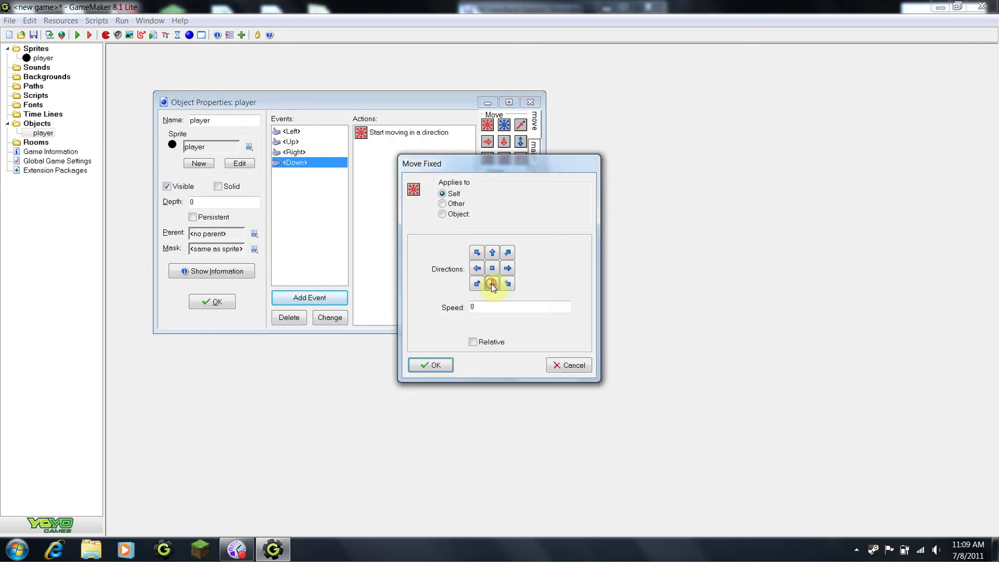
{"action": "double_click", "coordinate": [478, 311]}
{"action": "type", "text": "4"}
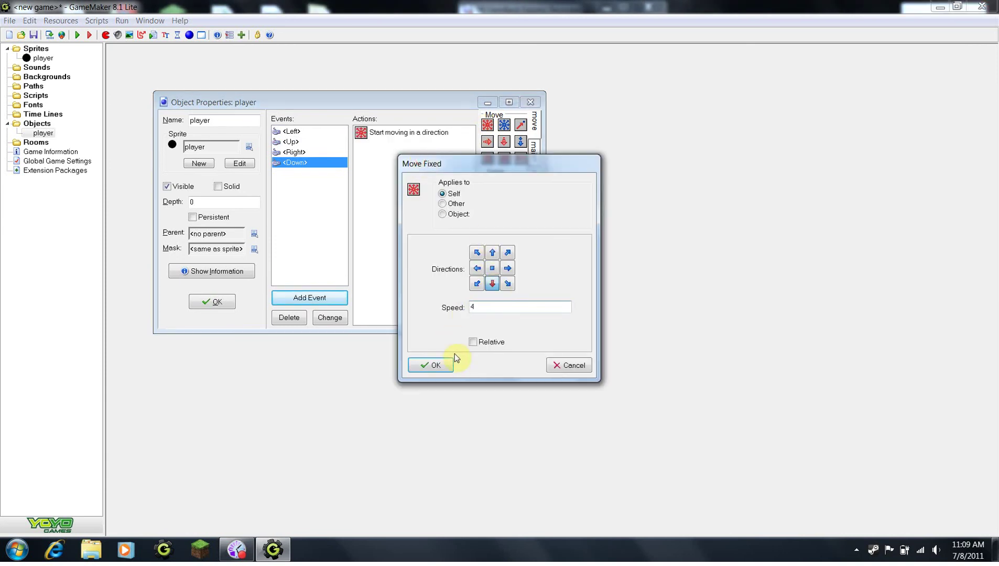
{"action": "left_click", "coordinate": [445, 364]}
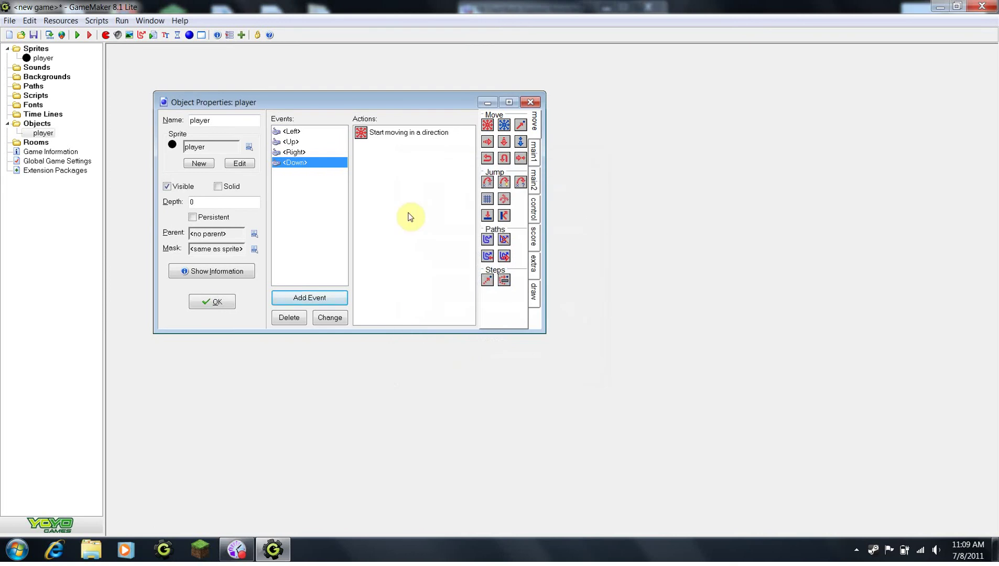
- Check the actions of the four directional events and accept the player object's properties
{"action": "left_click", "coordinate": [302, 131]}
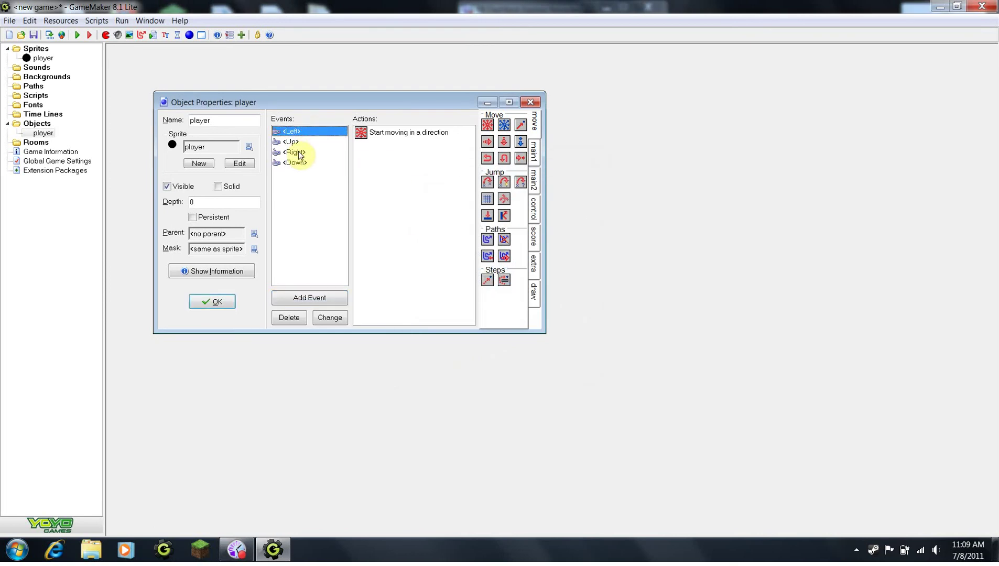
{"action": "left_click", "coordinate": [298, 142]}
{"action": "left_click", "coordinate": [298, 152]}
{"action": "left_click", "coordinate": [297, 160]}
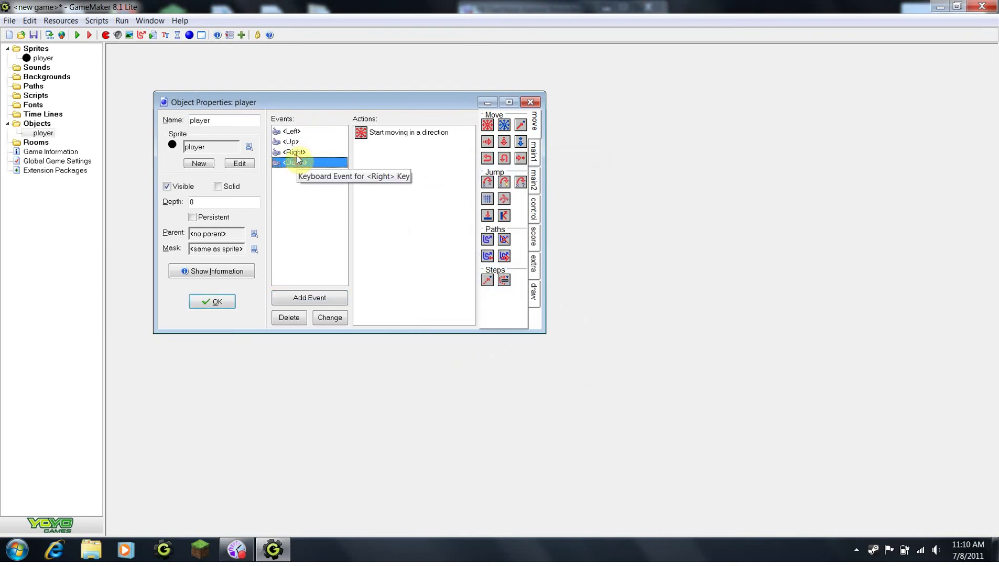
{"action": "left_click", "coordinate": [295, 152]}
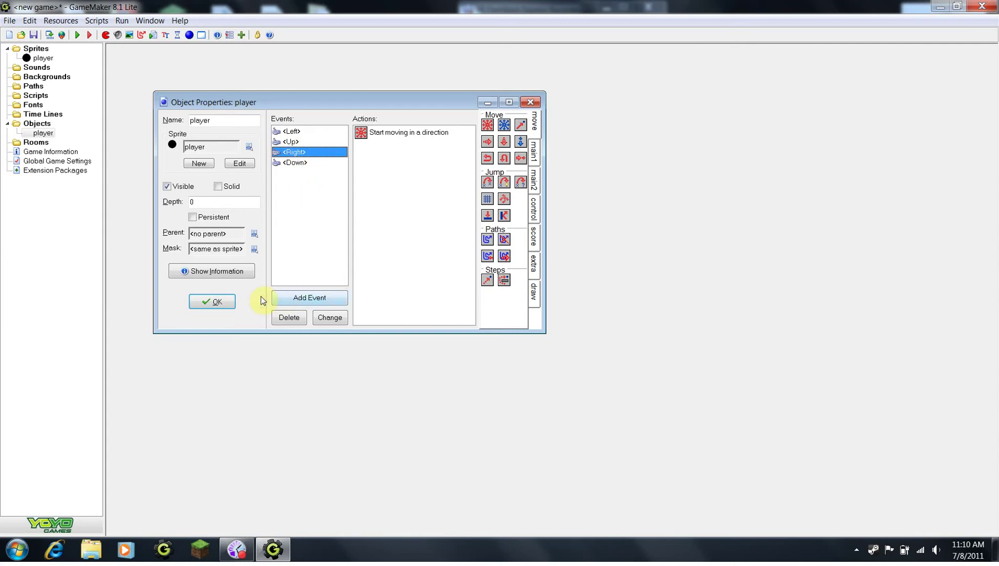
{"action": "left_click", "coordinate": [226, 302]}
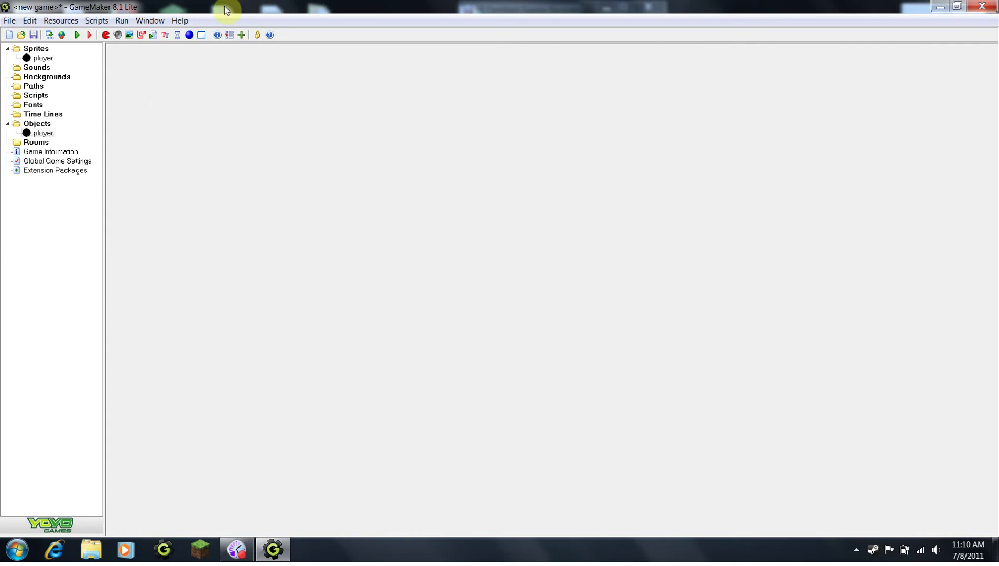
- Create a room, place one player object near its middle, and accept the room
{"action": "left_click", "coordinate": [201, 35]}
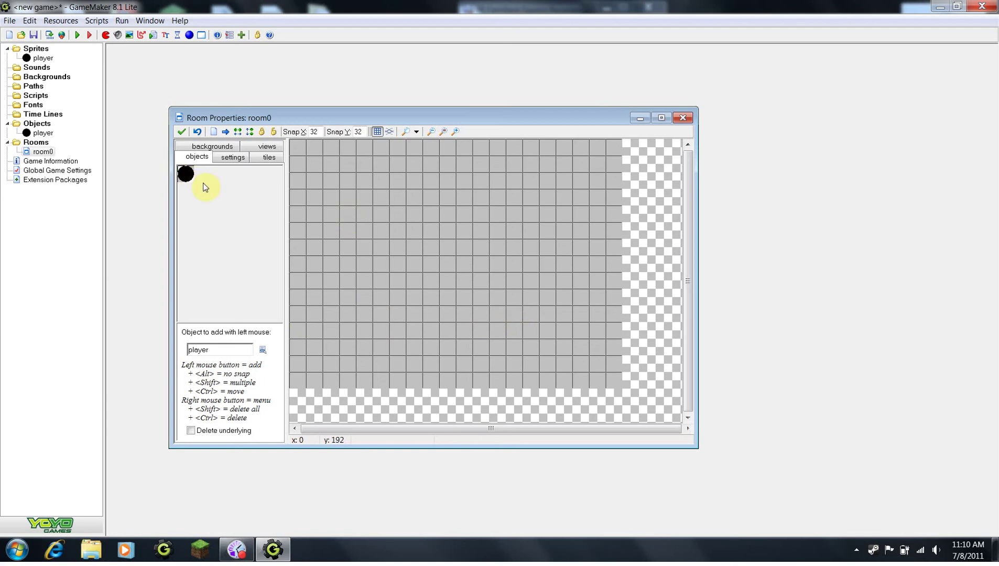
{"action": "left_click", "coordinate": [428, 247]}
{"action": "left_click_drag", "start_coordinate": [427, 243], "coordinate": [432, 266]}
{"action": "left_click", "coordinate": [181, 131]}
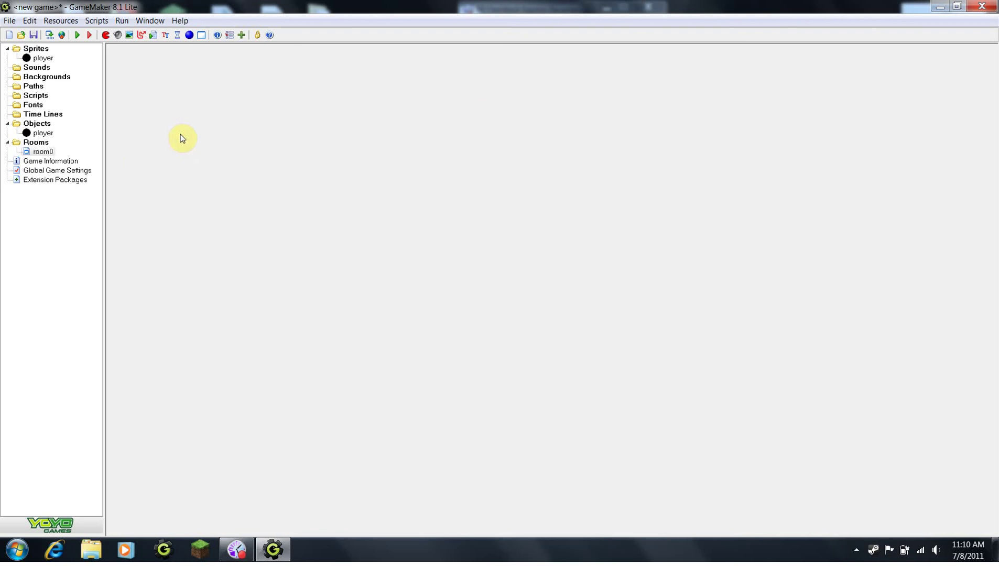
- Run the game, test moving the player in all four directions, and close the game window
{"action": "left_click", "coordinate": [78, 35]}
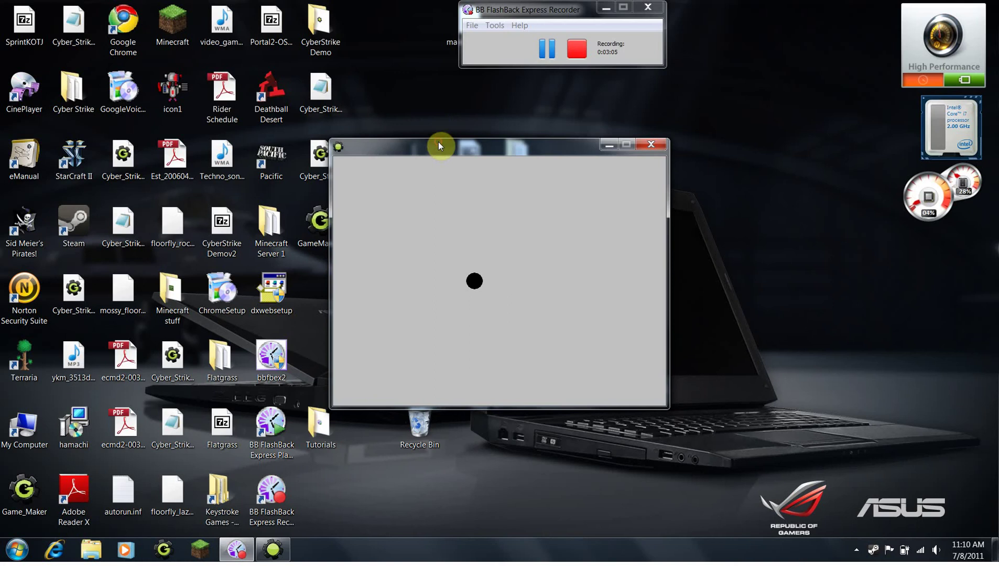
{"action": "key", "text": "Right"}
{"action": "key", "text": "Up"}
{"action": "key", "text": "Left"}
{"action": "key", "text": "Down"}
{"action": "key", "text": "Right"}
{"action": "key", "text": "Up"}
{"action": "left_click", "coordinate": [649, 138]}
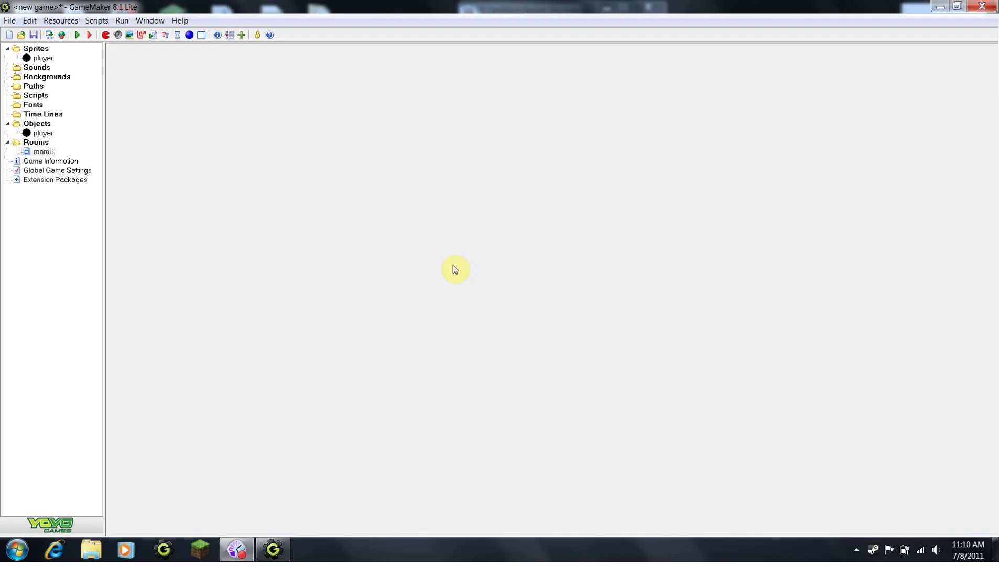
- Open the player object's properties and remove the fixed movement action from the <Right> event
{"action": "double_click", "coordinate": [43, 132]}
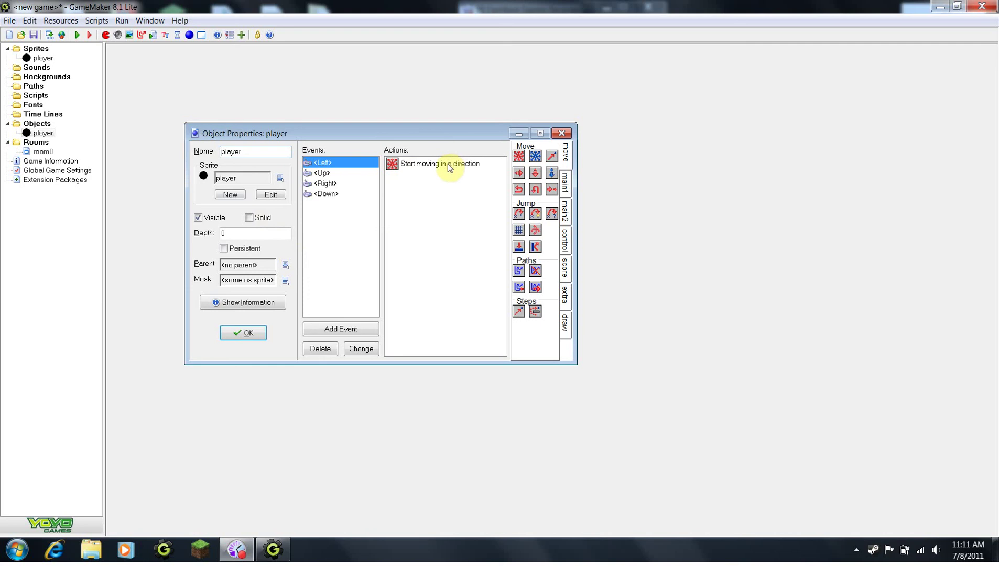
{"action": "mouse_move", "coordinate": [449, 168]}
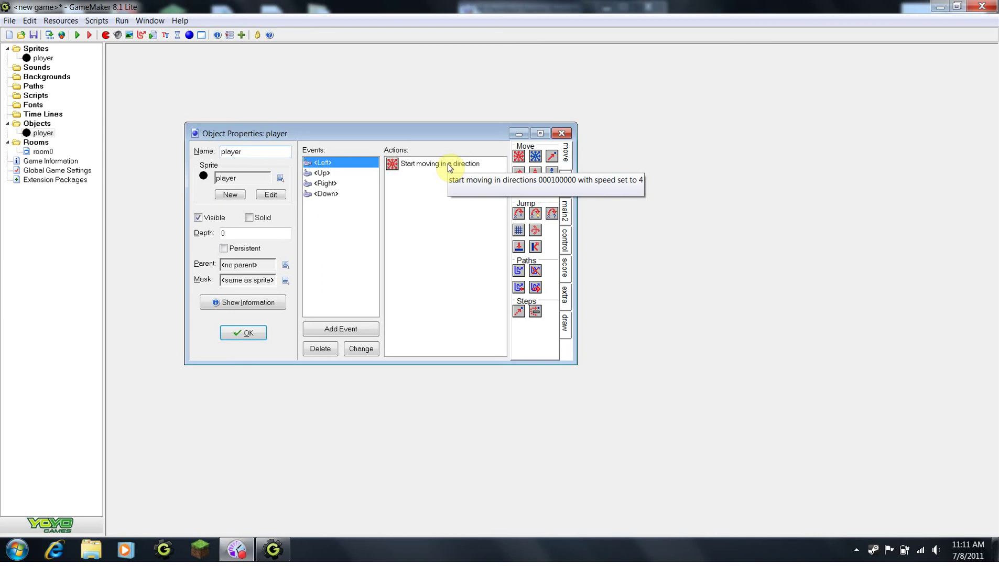
{"action": "left_click", "coordinate": [350, 183]}
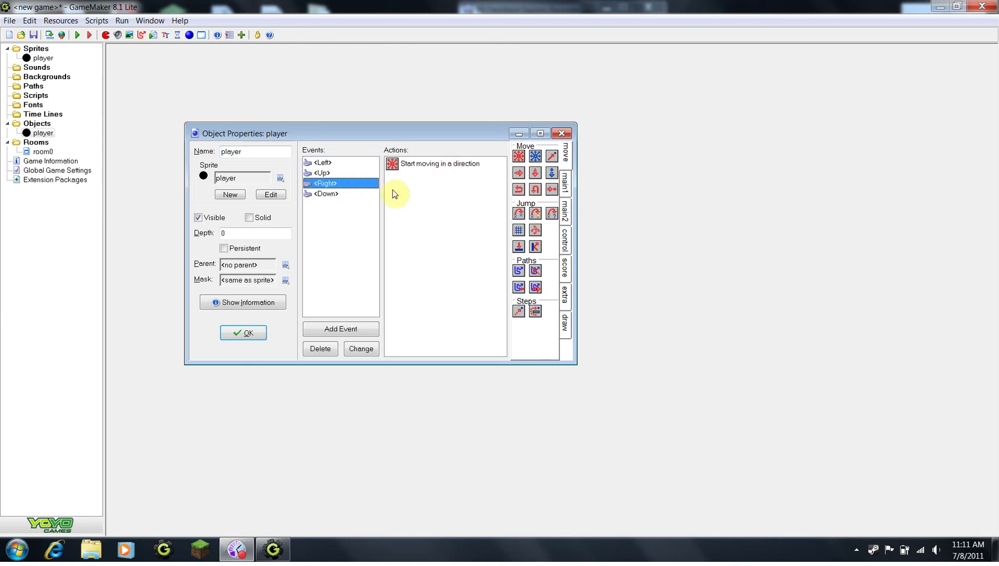
{"action": "left_click", "coordinate": [437, 167]}
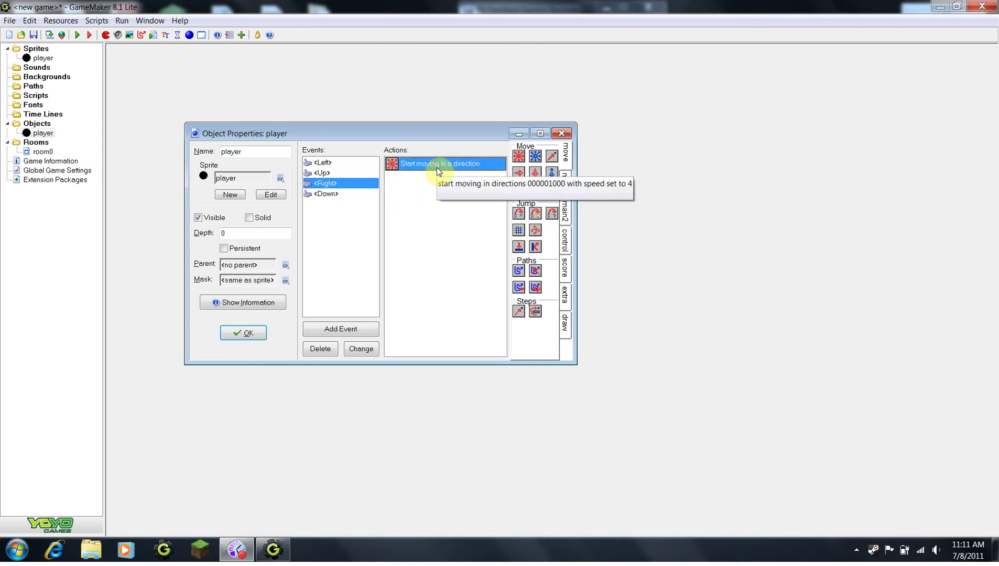
{"action": "left_click_drag", "start_coordinate": [436, 167], "coordinate": [535, 229]}
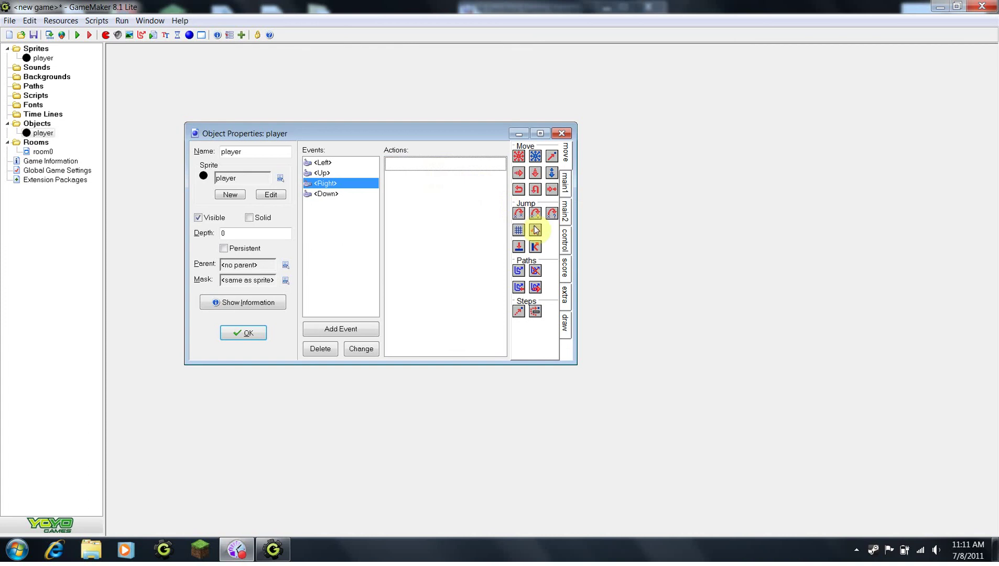
- Add a Set Variable action to the <Right> event with variable x, value +4 and Relative enabled
{"action": "left_click", "coordinate": [568, 244]}
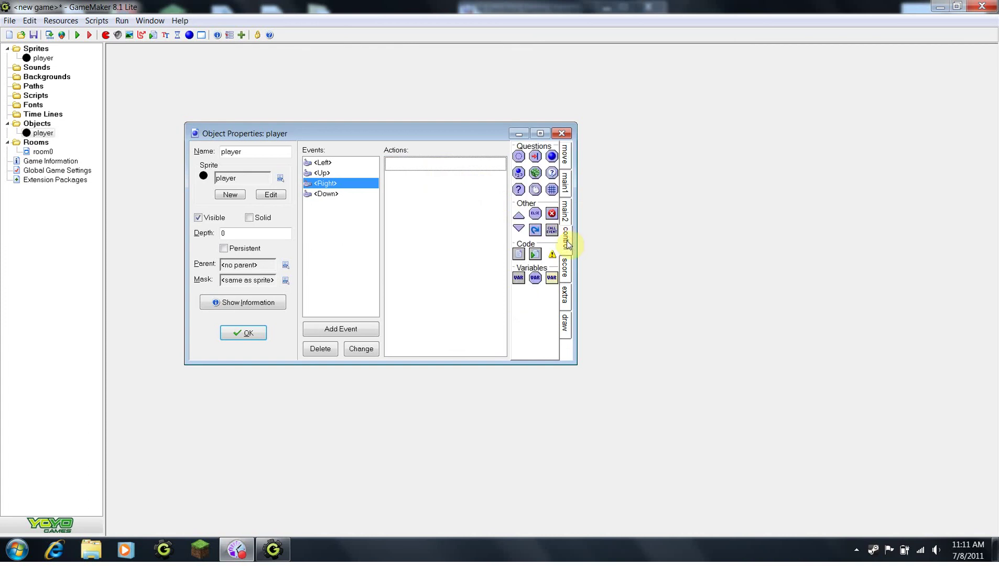
{"action": "left_click_drag", "start_coordinate": [518, 274], "coordinate": [416, 175]}
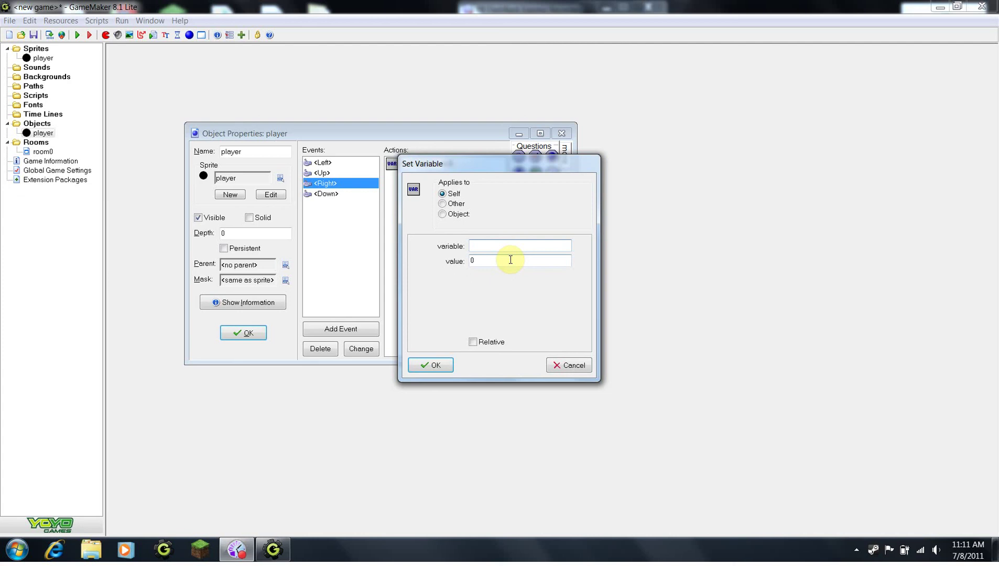
{"action": "type", "text": "x"}
{"action": "double_click", "coordinate": [477, 260]}
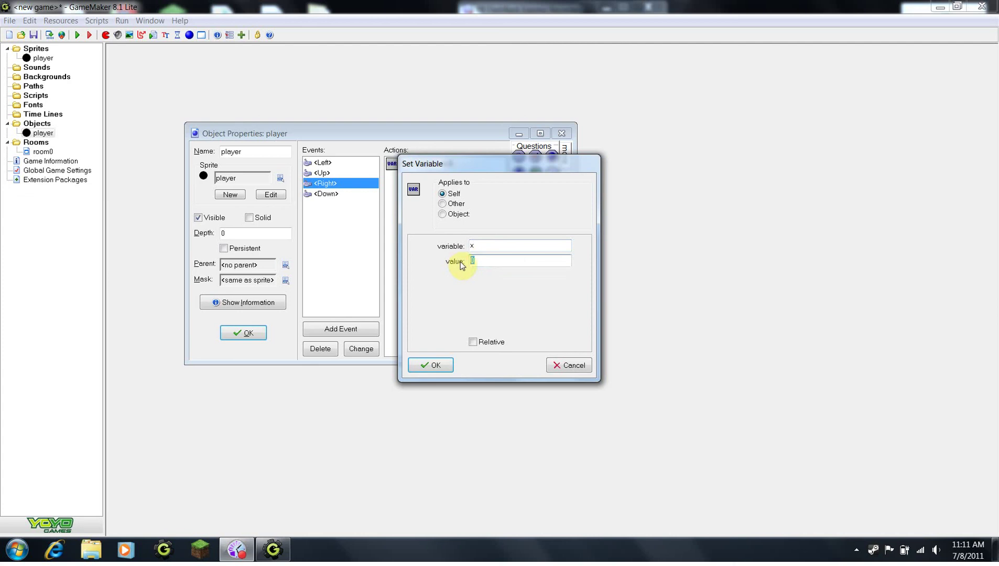
{"action": "type", "text": "+4"}
{"action": "left_click", "coordinate": [473, 344]}
{"action": "left_click", "coordinate": [446, 367]}
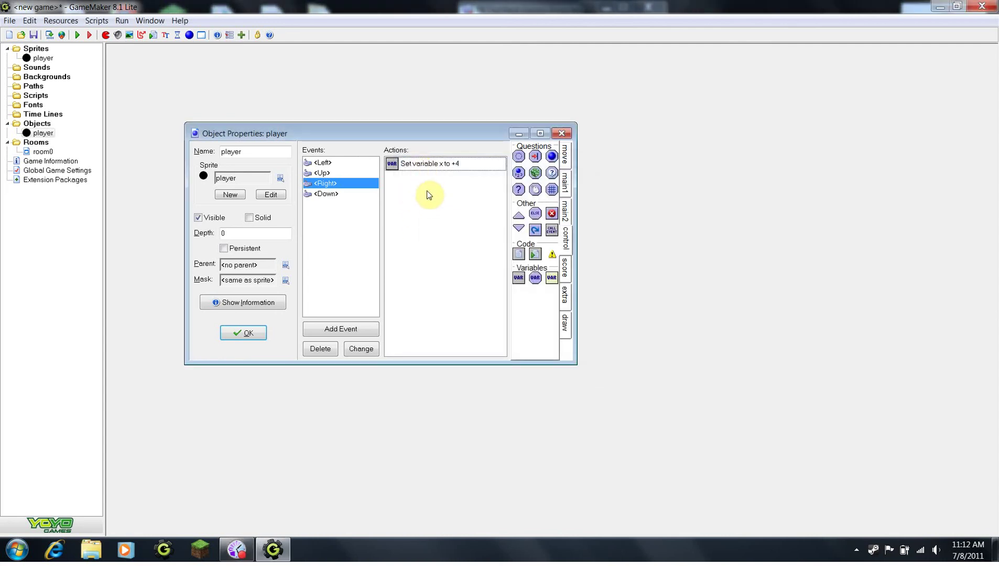
- Replace the <Left> event's movement action with a relative Set Variable action using variable x and value -4
{"action": "left_click", "coordinate": [369, 163]}
{"action": "left_click", "coordinate": [395, 165]}
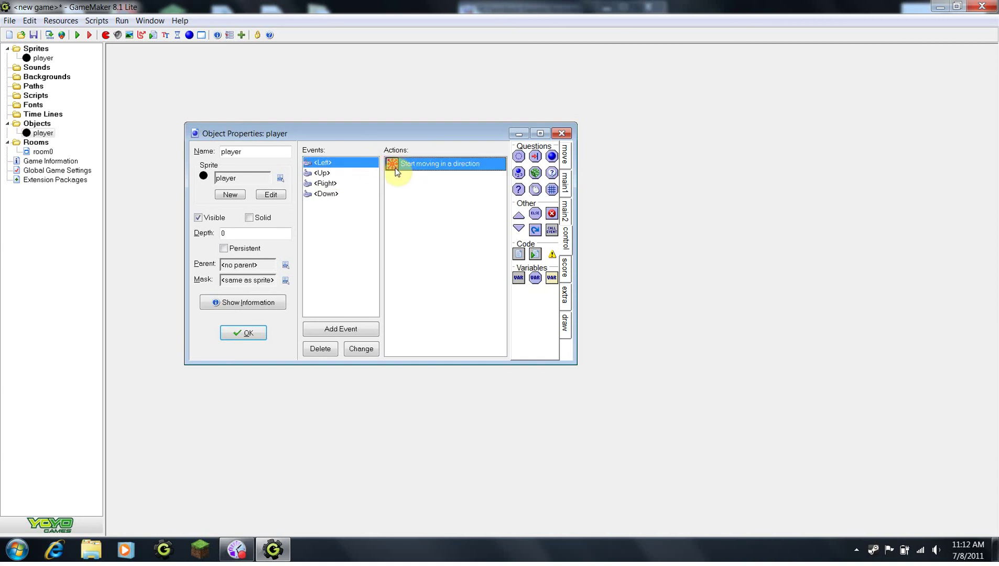
{"action": "key", "text": "Delete"}
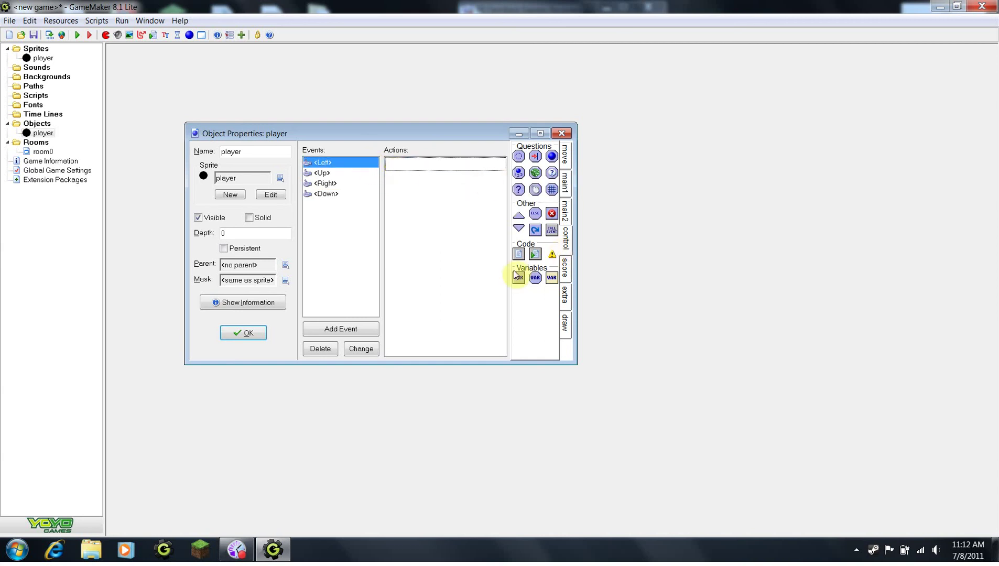
{"action": "left_click_drag", "start_coordinate": [517, 276], "coordinate": [448, 232]}
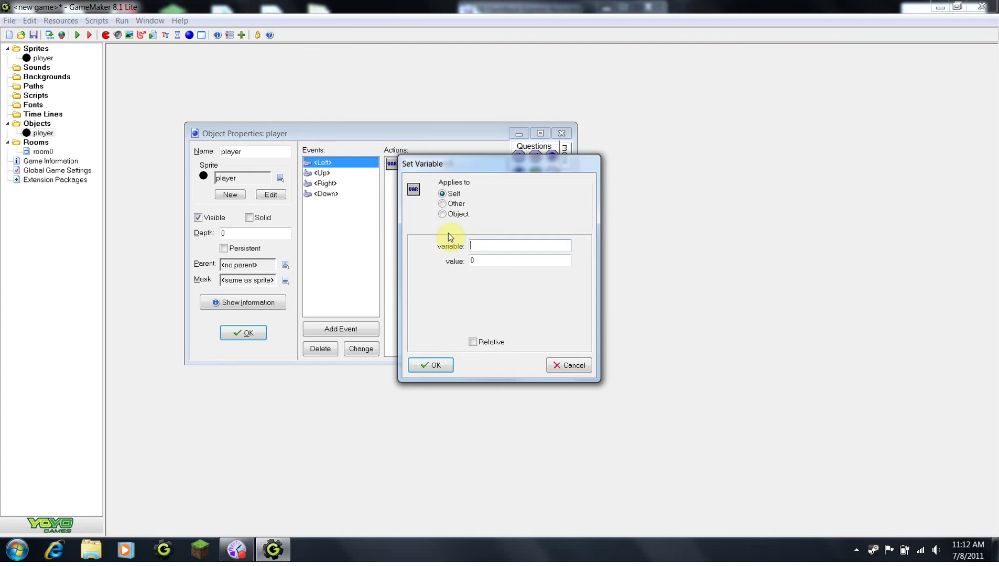
{"action": "type", "text": "x"}
{"action": "double_click", "coordinate": [495, 260]}
{"action": "type", "text": "-4"}
{"action": "left_click", "coordinate": [473, 343]}
{"action": "left_click", "coordinate": [439, 366]}
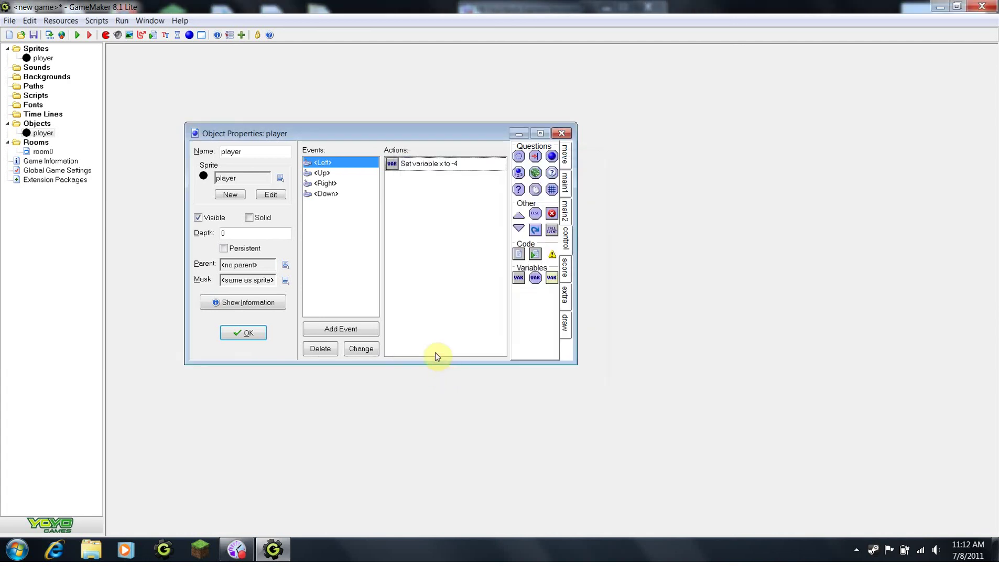
- Replace the <Up> event's movement action with a relative Set Variable action using variable y and value -4
{"action": "left_click", "coordinate": [335, 173]}
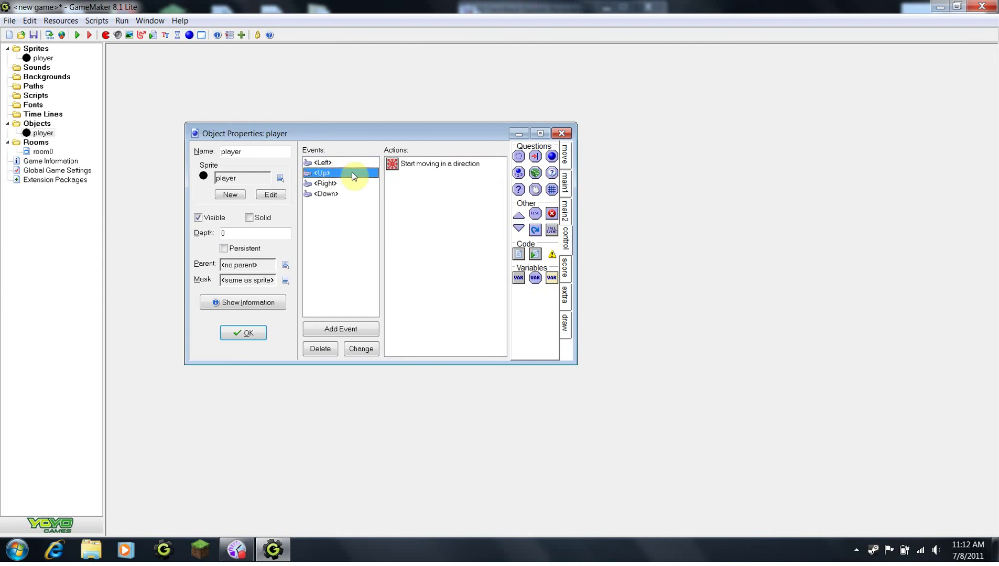
{"action": "left_click", "coordinate": [406, 168]}
{"action": "key", "text": "Delete"}
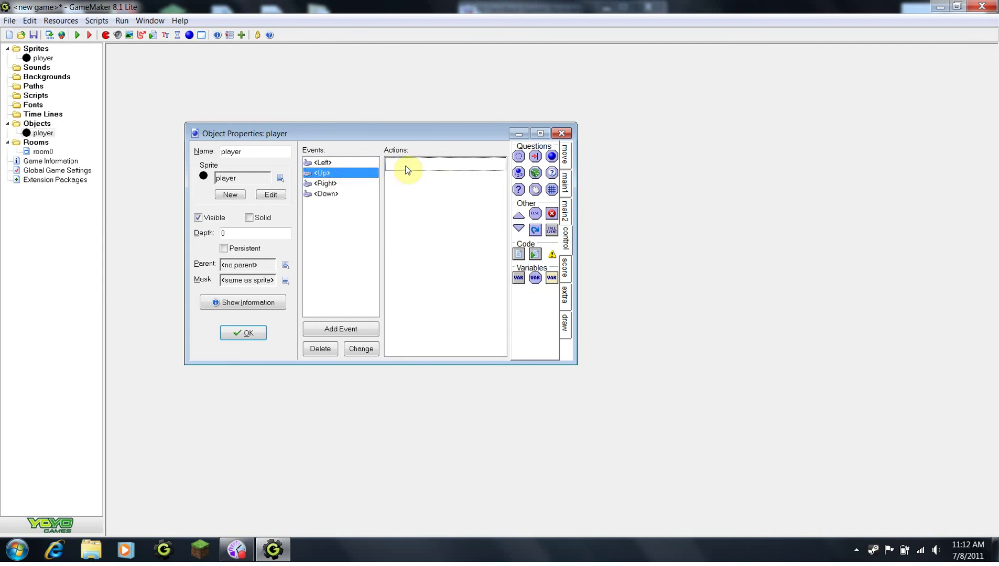
{"action": "left_click_drag", "start_coordinate": [517, 278], "coordinate": [428, 213]}
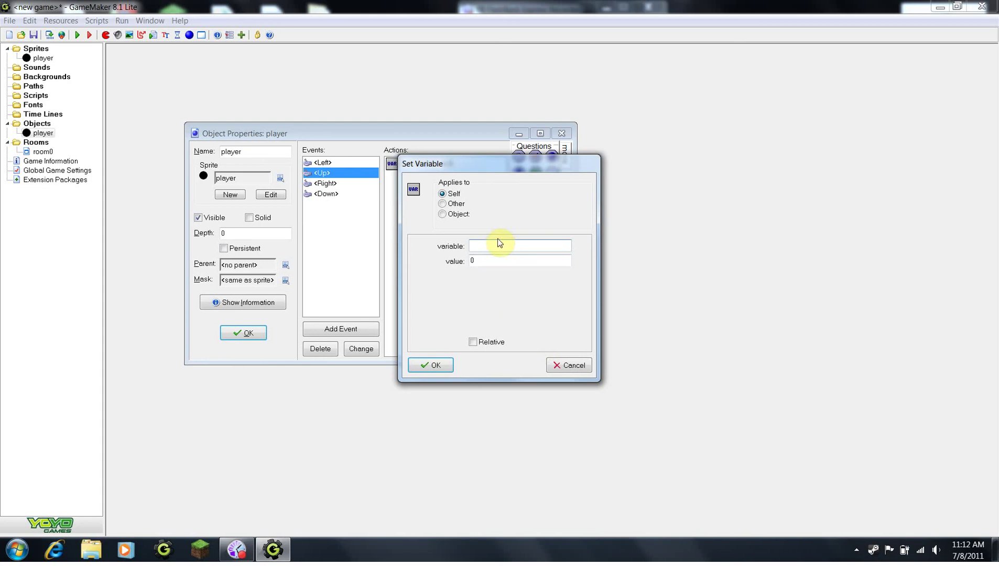
{"action": "type", "text": "y"}
{"action": "key", "text": "Tab"}
{"action": "type", "text": "-"}
{"action": "left_click", "coordinate": [474, 343]}
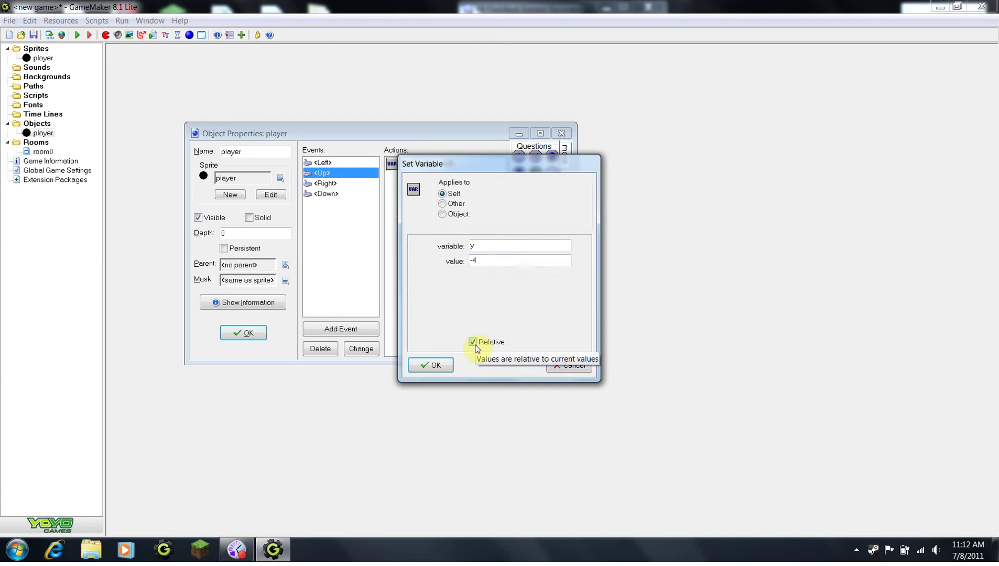
{"action": "left_click", "coordinate": [442, 365]}
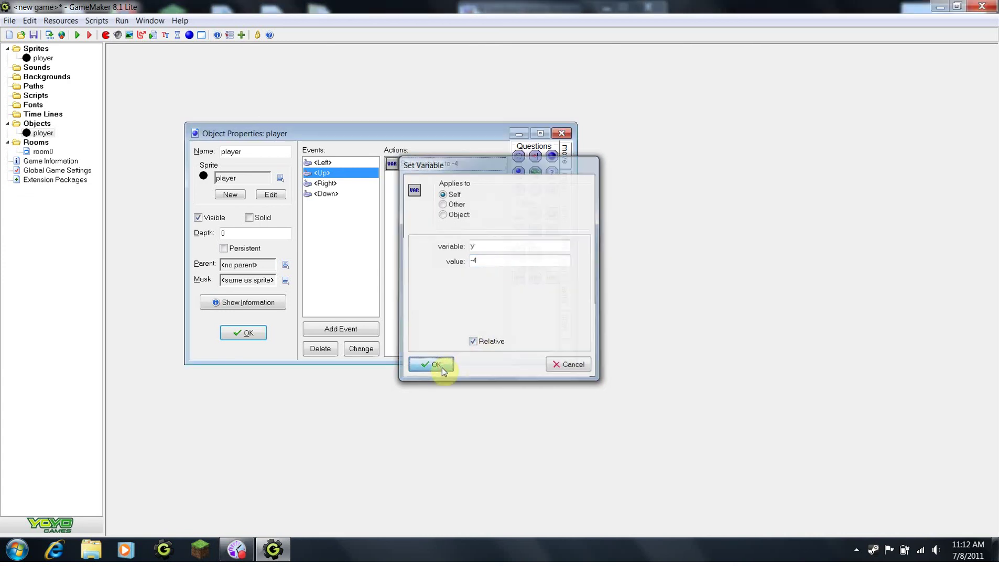
- Replace the <Down> event's movement action with a relative Set Variable action for y with value 4, and accept the player object's properties
{"action": "left_click", "coordinate": [334, 194]}
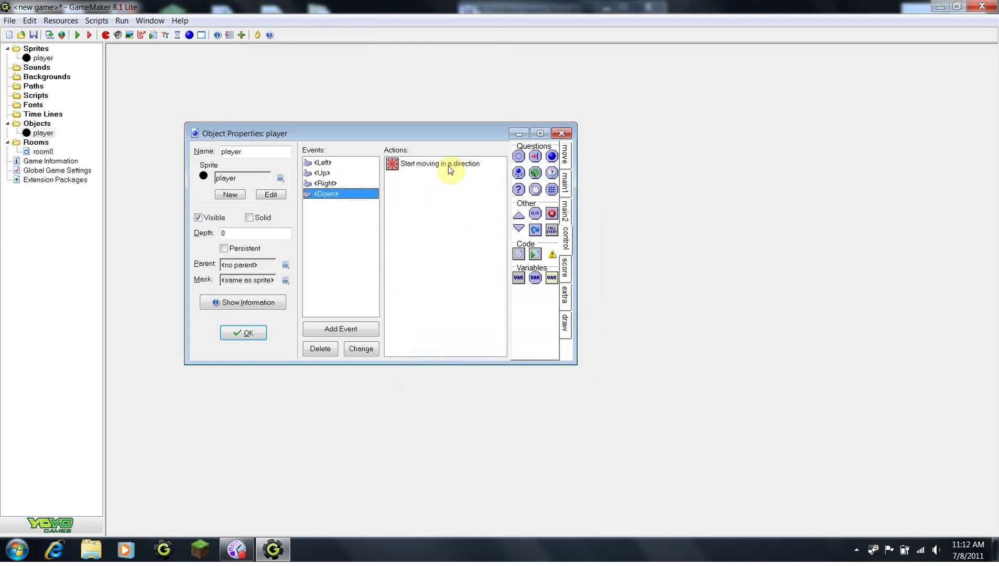
{"action": "left_click", "coordinate": [449, 166]}
{"action": "key", "text": "Delete"}
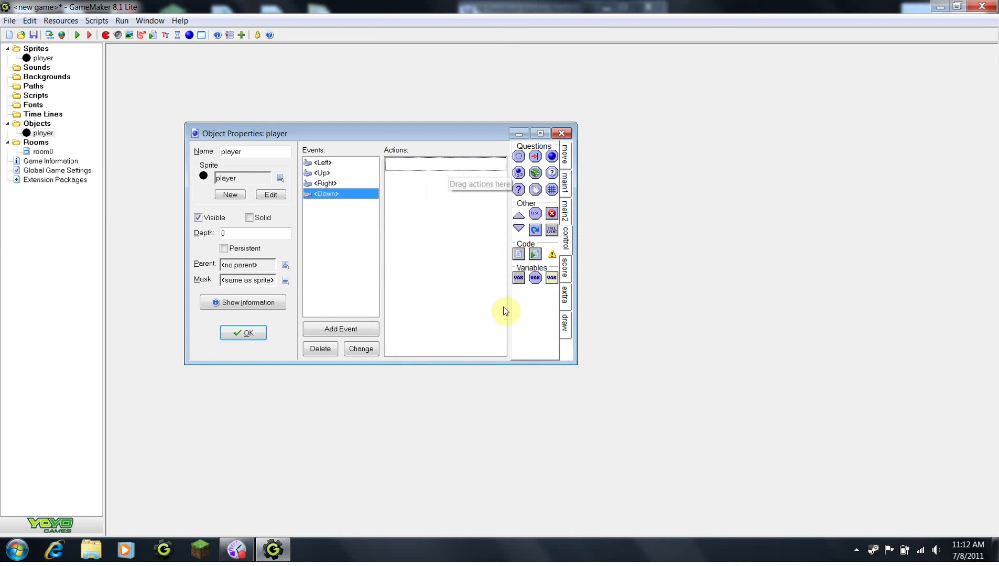
{"action": "left_click_drag", "start_coordinate": [518, 277], "coordinate": [432, 210]}
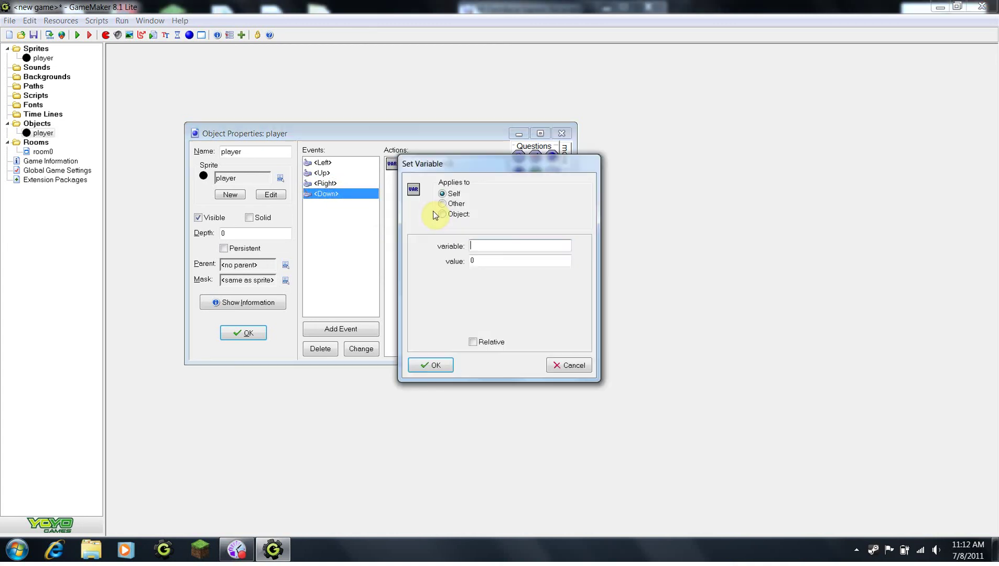
{"action": "left_click", "coordinate": [478, 244]}
{"action": "type", "text": "y"}
{"action": "double_click", "coordinate": [503, 261]}
{"action": "type", "text": "4"}
{"action": "left_click", "coordinate": [479, 341]}
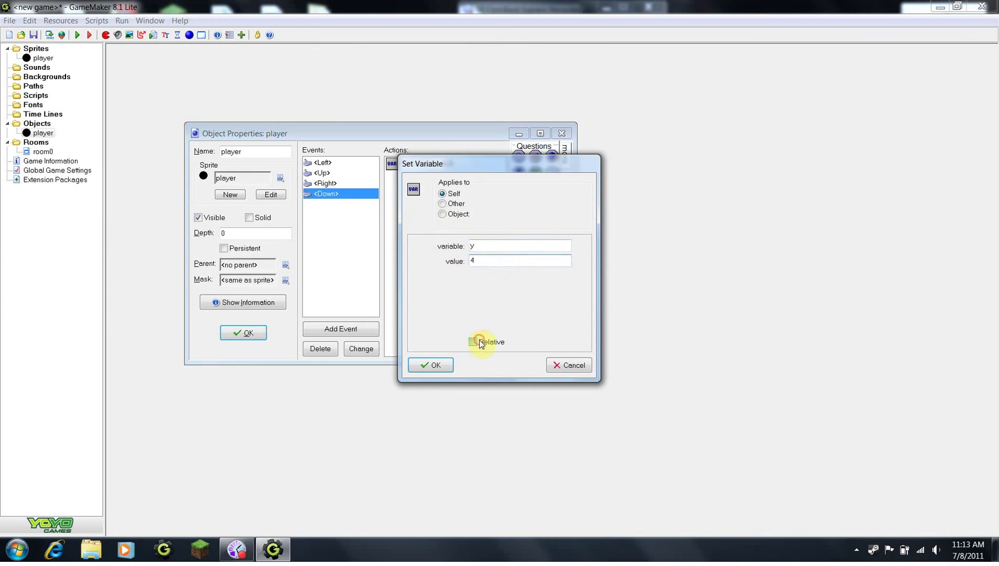
{"action": "left_click", "coordinate": [471, 259]}
{"action": "left_click", "coordinate": [429, 370]}
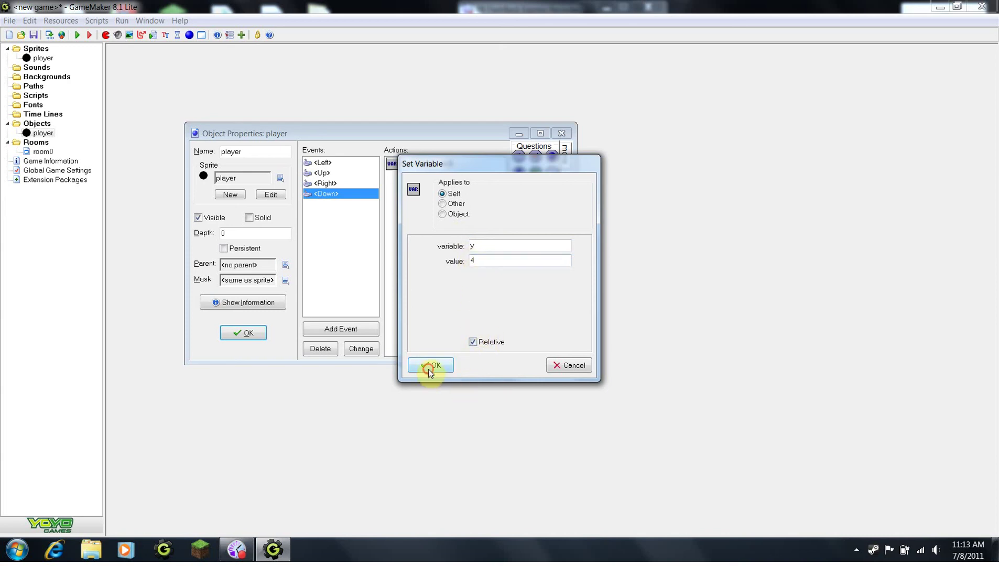
{"action": "left_click", "coordinate": [255, 333]}
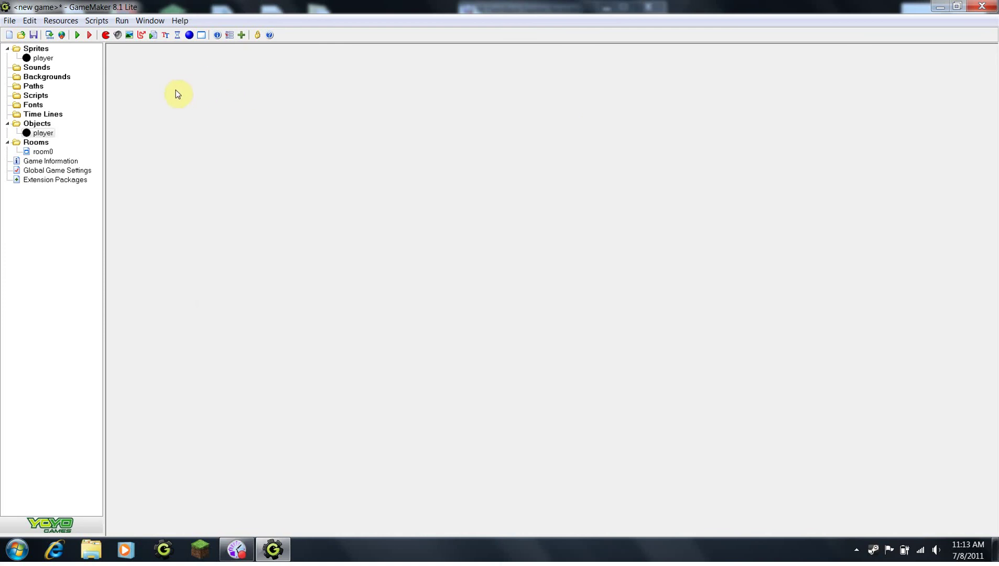
- Run the game and test moving the player repeatedly right, up, left and down
{"action": "left_click", "coordinate": [77, 35]}
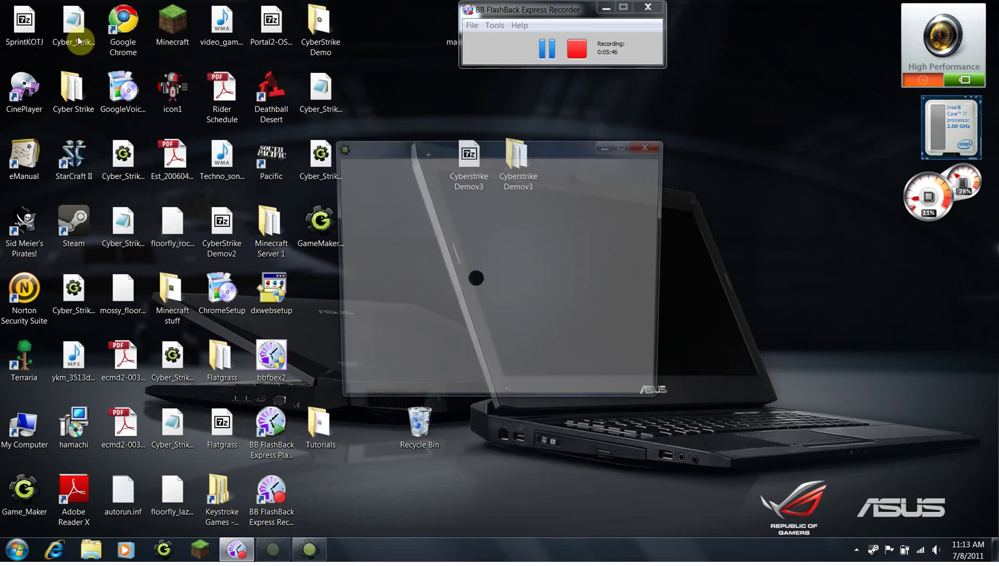
{"action": "key", "text": "Right"}
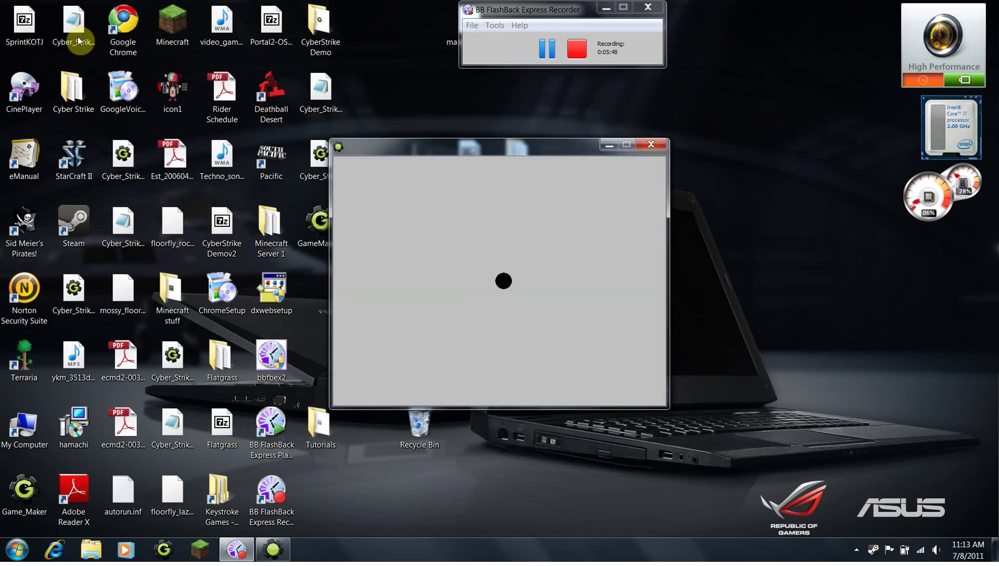
{"action": "key", "text": "Up"}
{"action": "key", "text": "Left"}
{"action": "key", "text": "Down"}
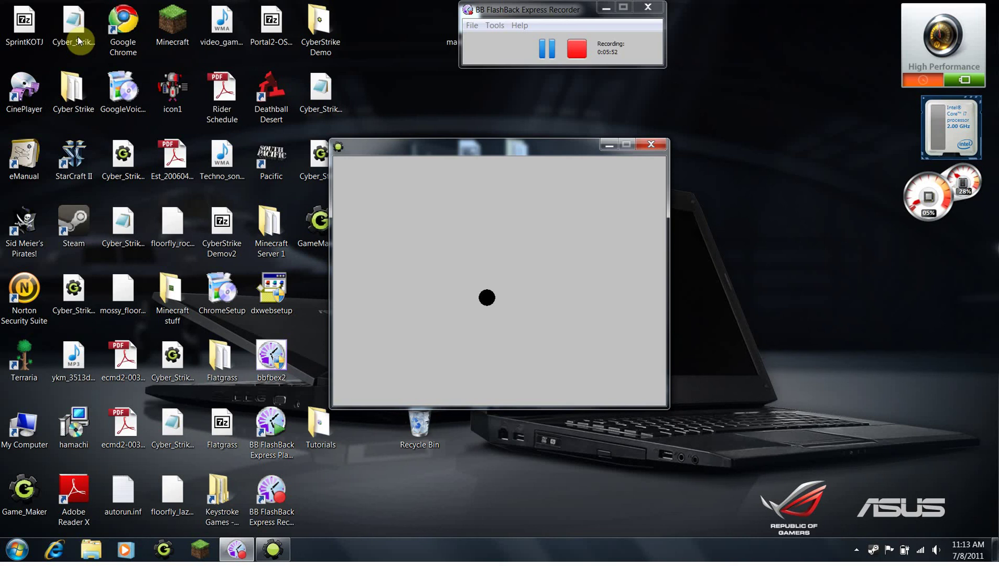
{"action": "key", "text": "Right"}
{"action": "key", "text": "Up"}
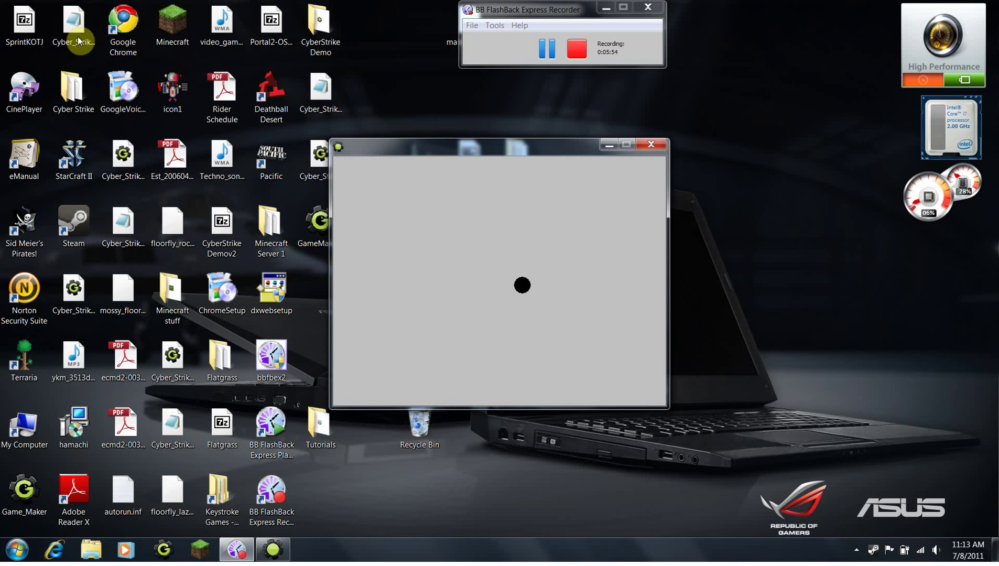
{"action": "key", "text": "Left"}
{"action": "key", "text": "Down"}
{"action": "key", "text": "Right"}
{"action": "key", "text": "Up"}
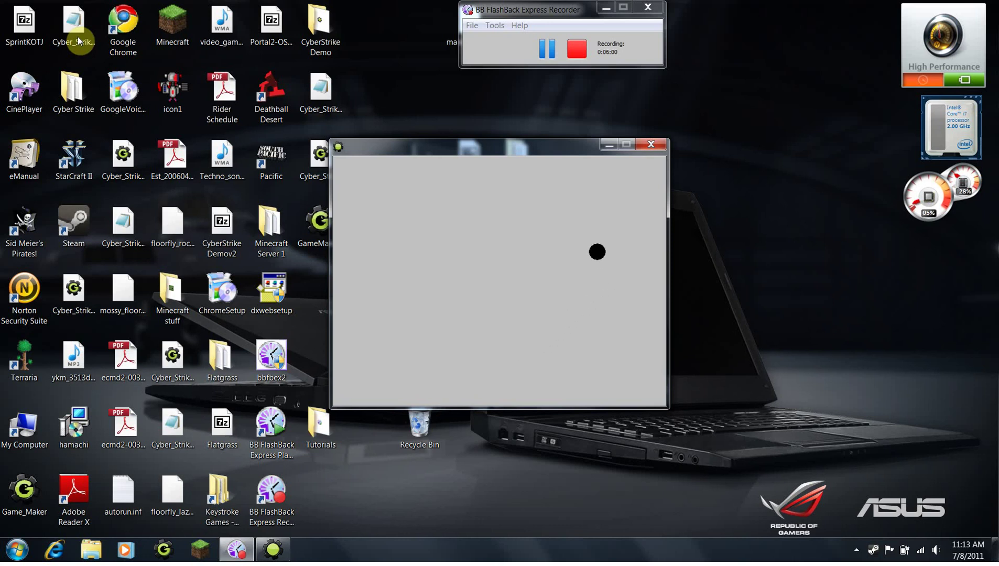
{"action": "key", "text": "Left"}
{"action": "key", "text": "Down"}
{"action": "key", "text": "Right"}
{"action": "key", "text": "Up"}
{"action": "key", "text": "Left"}
{"action": "key", "text": "Up"}
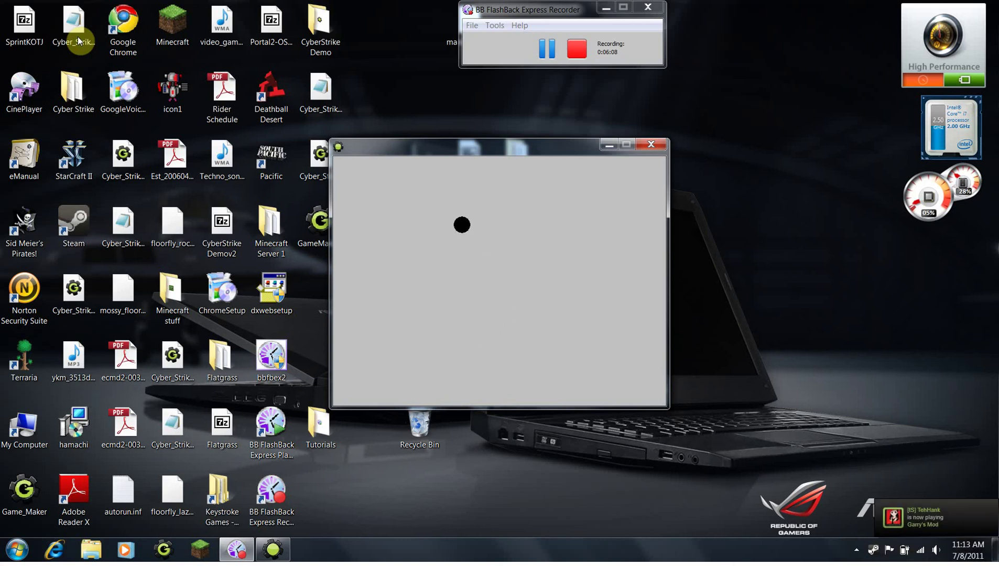
{"action": "key", "text": "Down"}
{"action": "key", "text": "Right"}
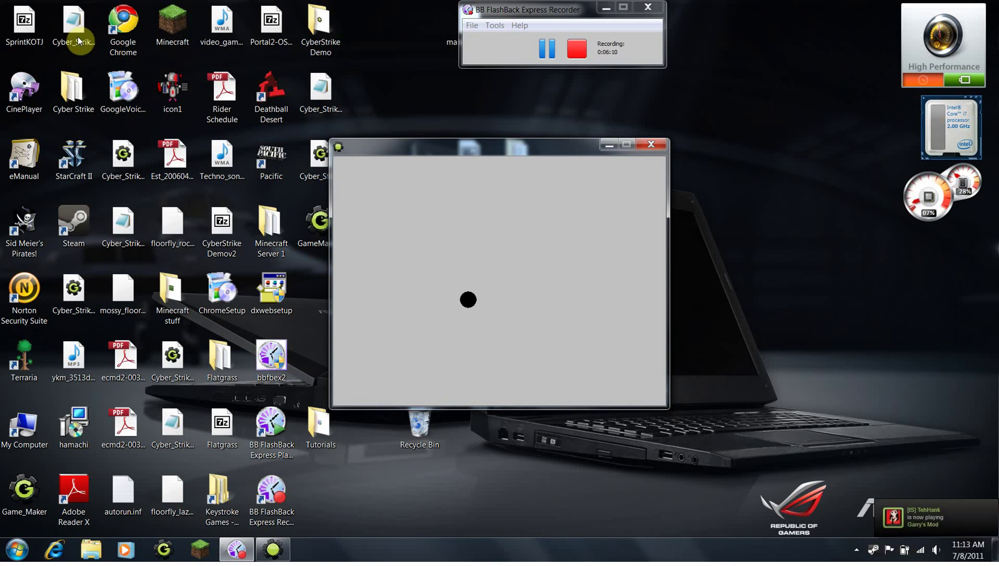
{"action": "key", "text": "Up"}
{"action": "key", "text": "Left"}
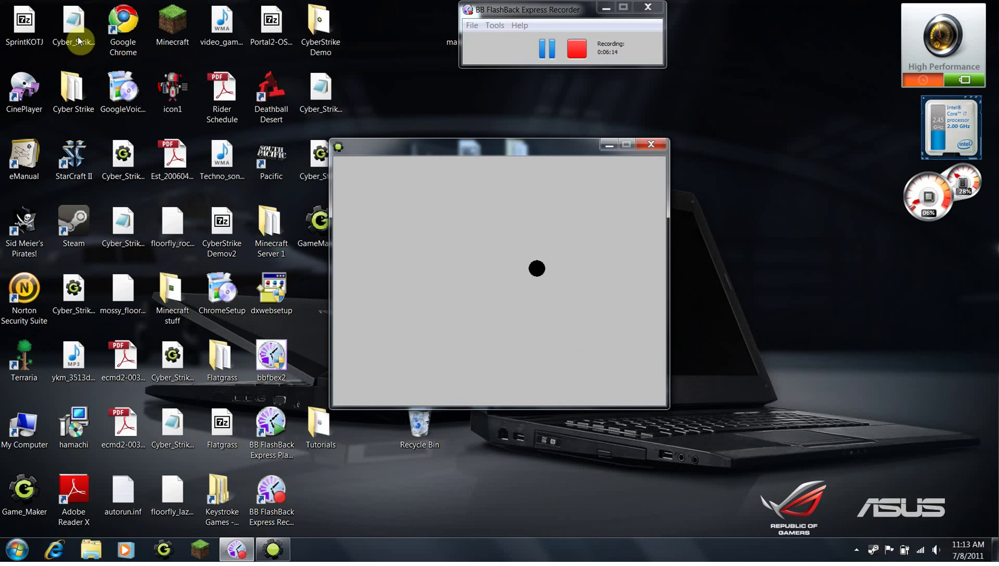